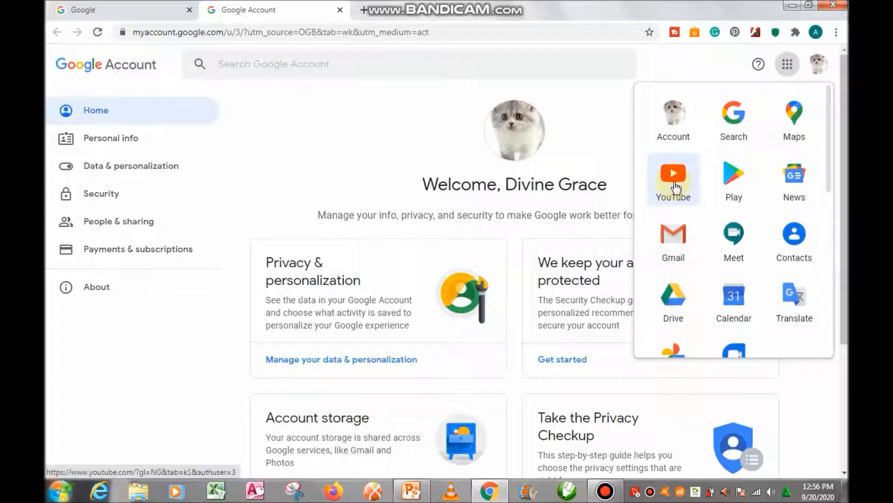
Step: Go to YouTube and create a channel that uses the Google account's own name and picture
{"action": "left_click", "coordinate": [674, 186]}
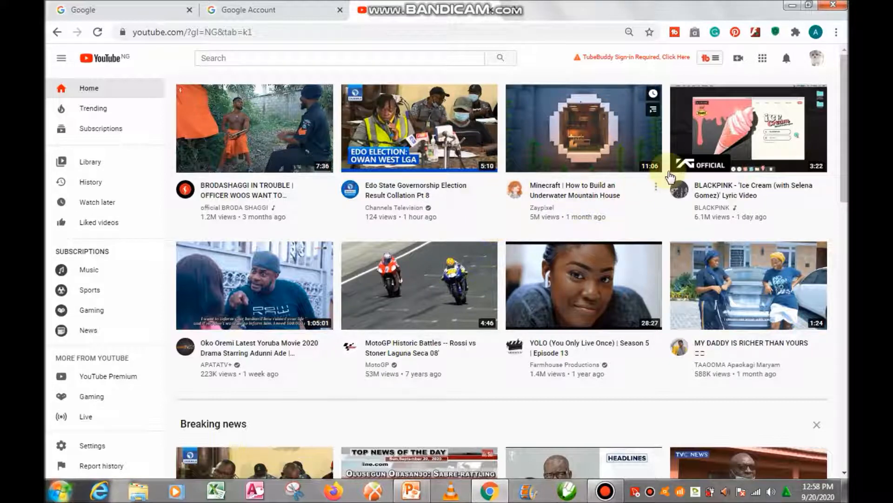
{"action": "left_click", "coordinate": [816, 65]}
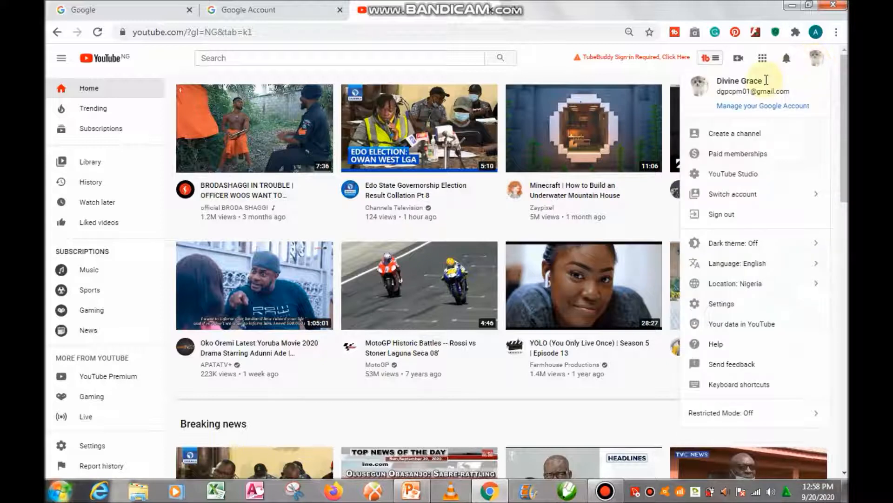
{"action": "left_click", "coordinate": [733, 135]}
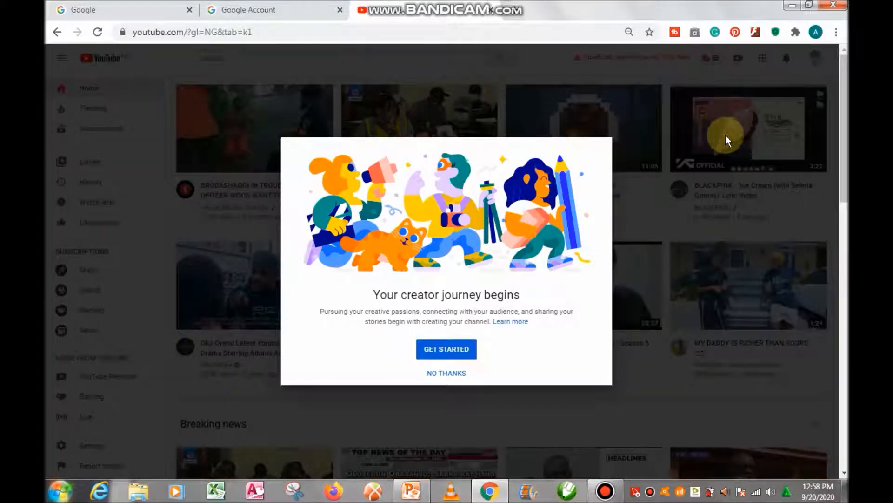
{"action": "left_click", "coordinate": [440, 352]}
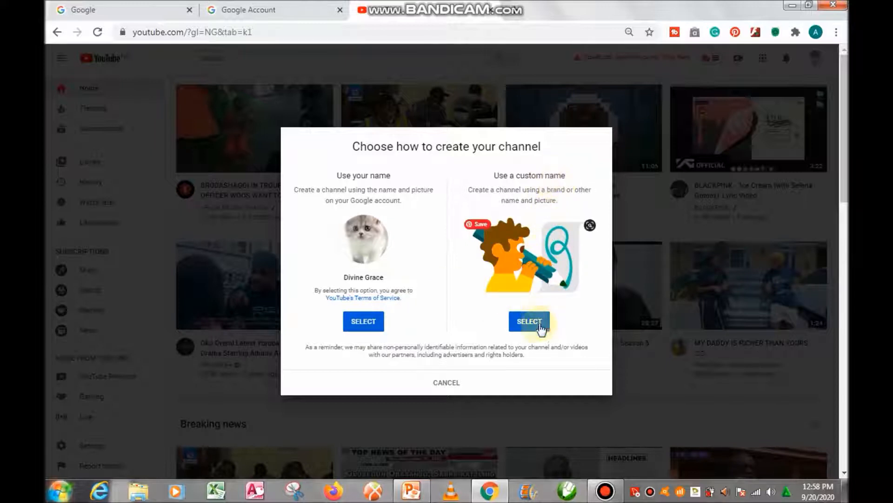
{"action": "left_click", "coordinate": [364, 325]}
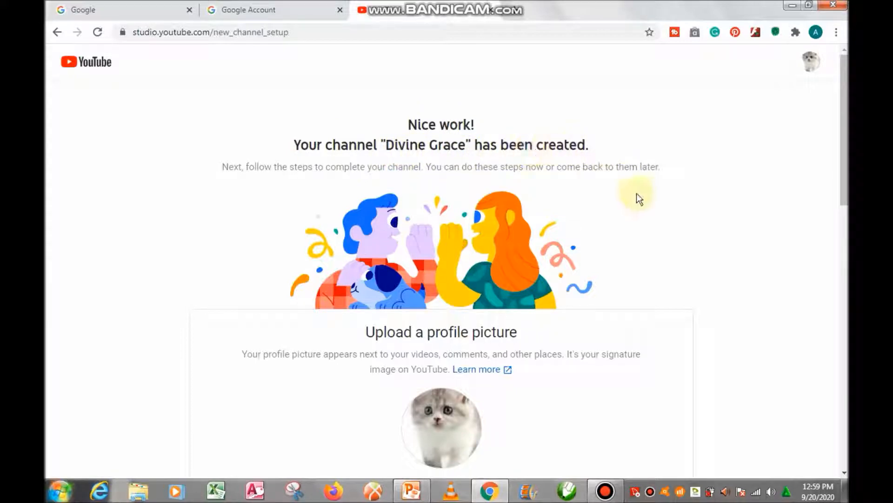
{"action": "scroll", "coordinate": [637, 194], "scroll_direction": "down", "scroll_amount": 3}
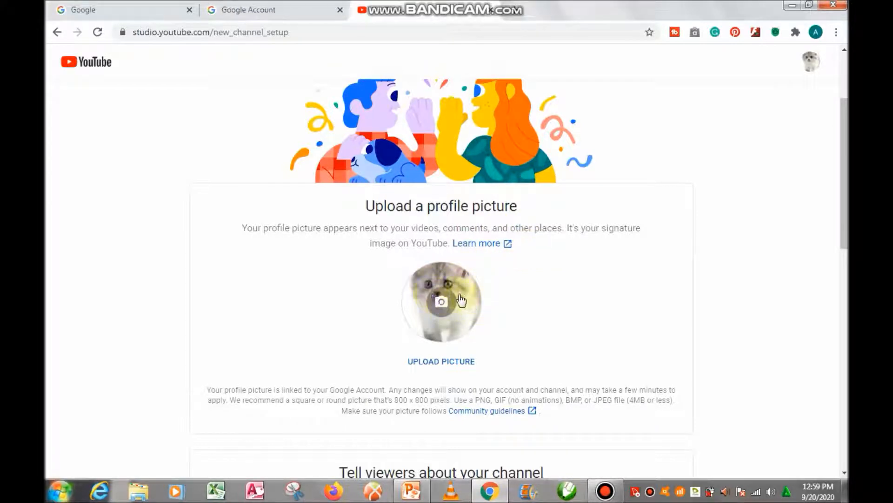
{"action": "left_click", "coordinate": [432, 368]}
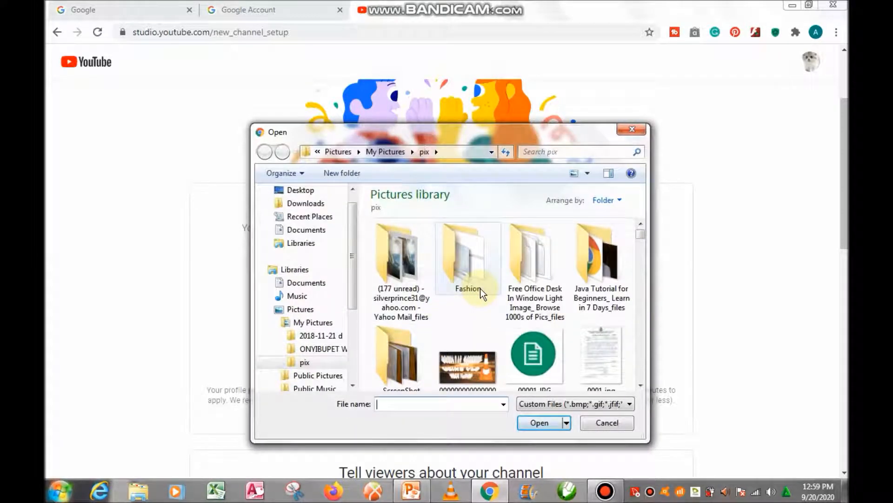
{"action": "left_click_drag", "start_coordinate": [640, 235], "coordinate": [634, 206]}
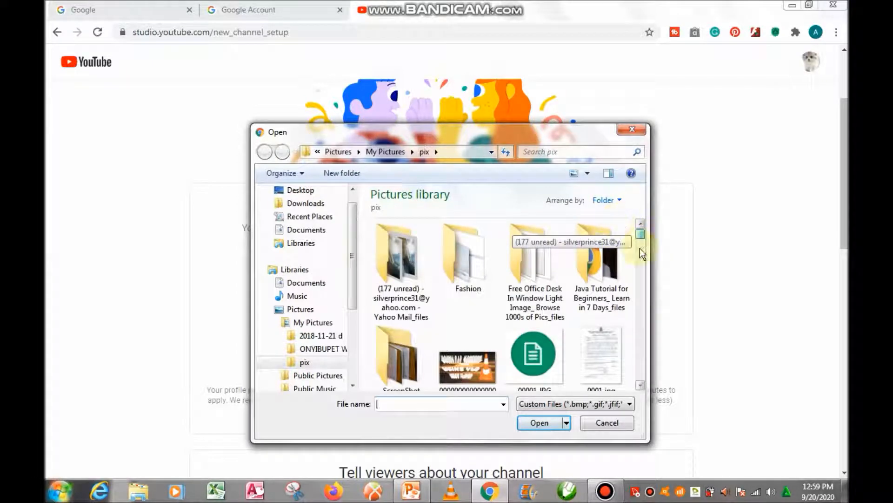
{"action": "scroll", "coordinate": [640, 248], "scroll_direction": "down", "scroll_amount": 2}
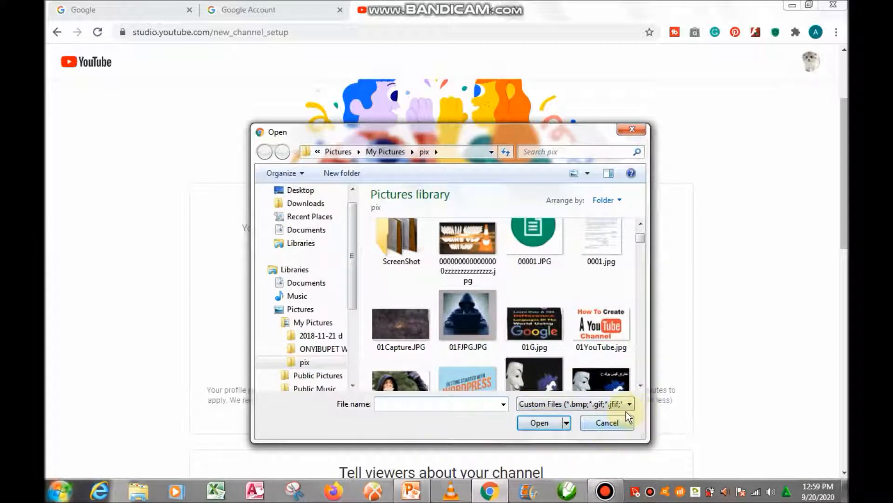
{"action": "left_click", "coordinate": [603, 423]}
Step: Save the channel setup, leaving the channel description, website link and social links blank
{"action": "scroll", "coordinate": [844, 297], "scroll_direction": "down", "scroll_amount": 3}
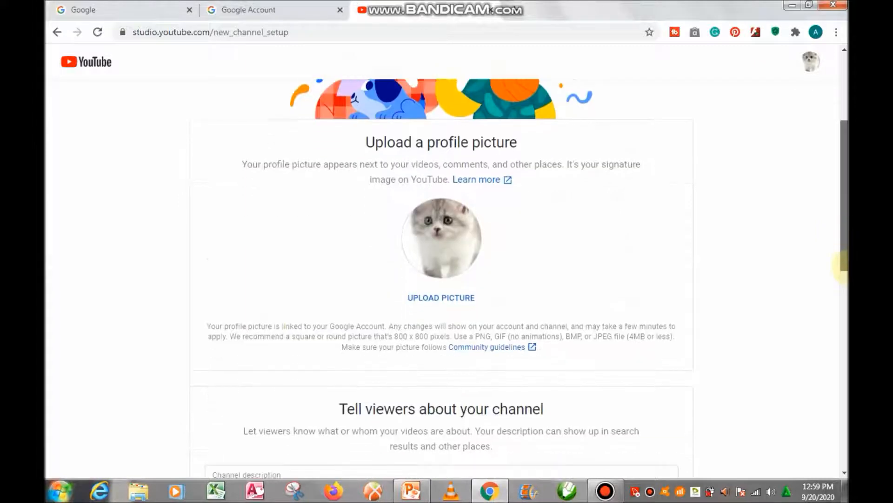
{"action": "scroll", "coordinate": [836, 316], "scroll_direction": "down", "scroll_amount": 2}
{"action": "scroll", "coordinate": [809, 265], "scroll_direction": "up", "scroll_amount": 3}
{"action": "scroll", "coordinate": [808, 293], "scroll_direction": "down", "scroll_amount": 1}
{"action": "scroll", "coordinate": [817, 303], "scroll_direction": "down", "scroll_amount": 3}
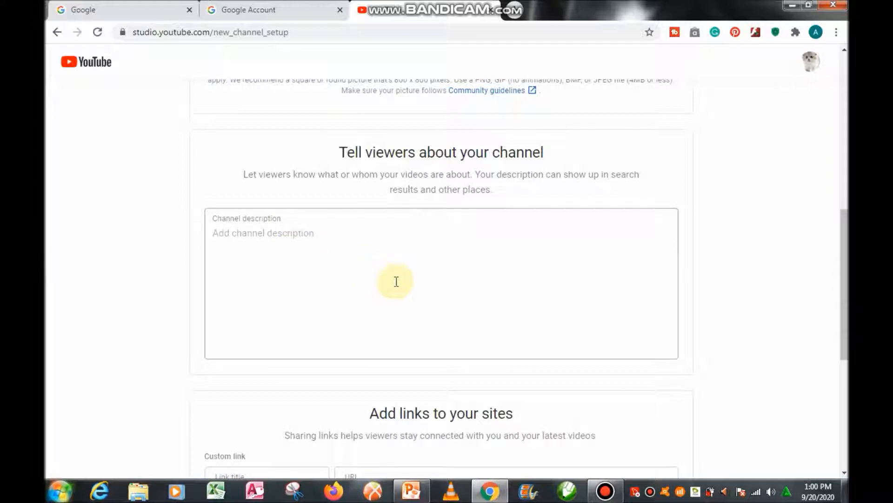
{"action": "scroll", "coordinate": [417, 282], "scroll_direction": "down", "scroll_amount": 3}
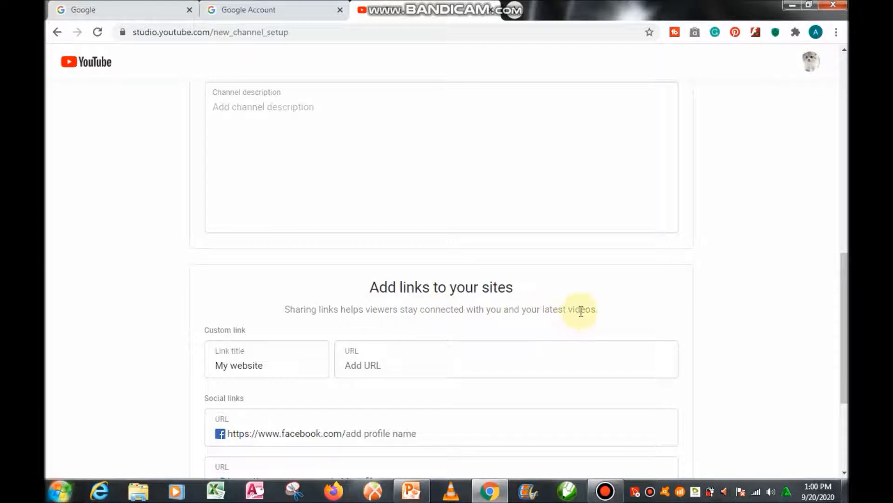
{"action": "scroll", "coordinate": [341, 331], "scroll_direction": "down", "scroll_amount": 3}
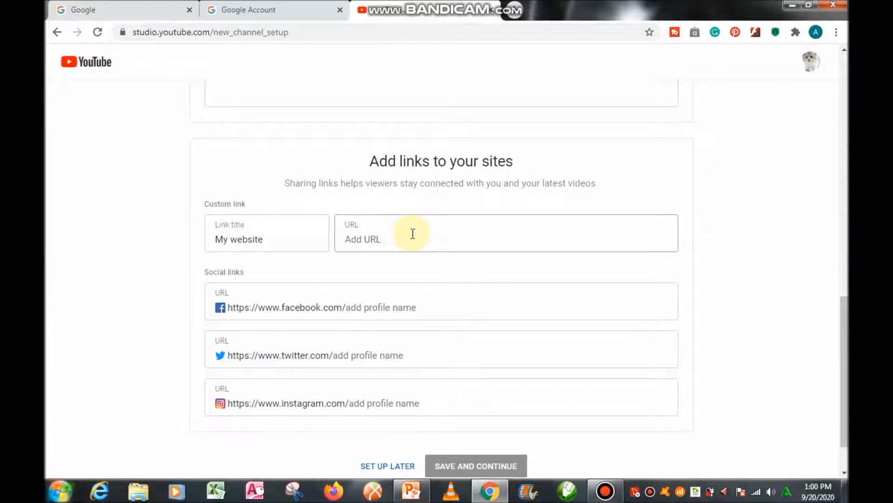
{"action": "scroll", "coordinate": [412, 234], "scroll_direction": "down", "scroll_amount": 2}
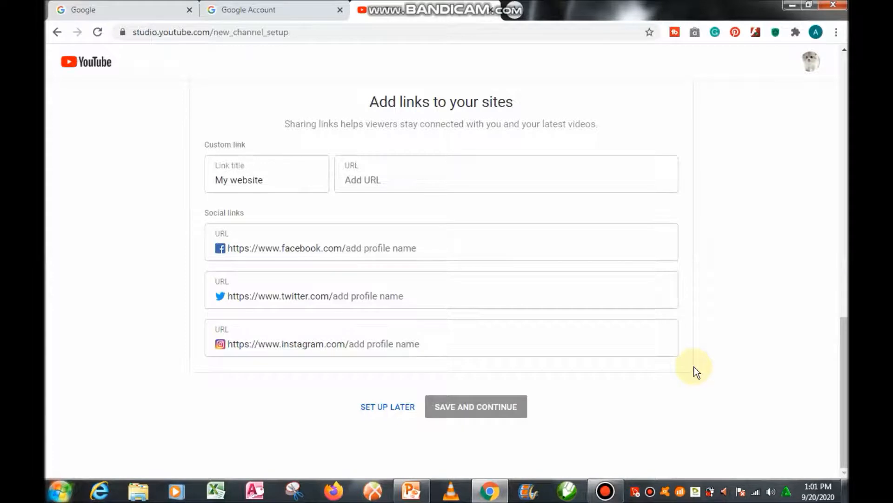
{"action": "left_click", "coordinate": [473, 409]}
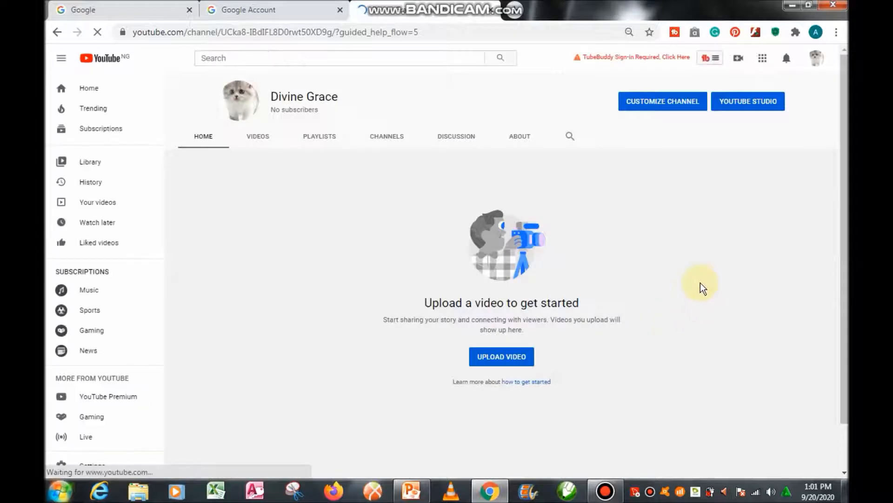
Step: Start a video upload from the new channel's page and open the file selection dialog
{"action": "scroll", "coordinate": [844, 339], "scroll_direction": "down", "scroll_amount": 2}
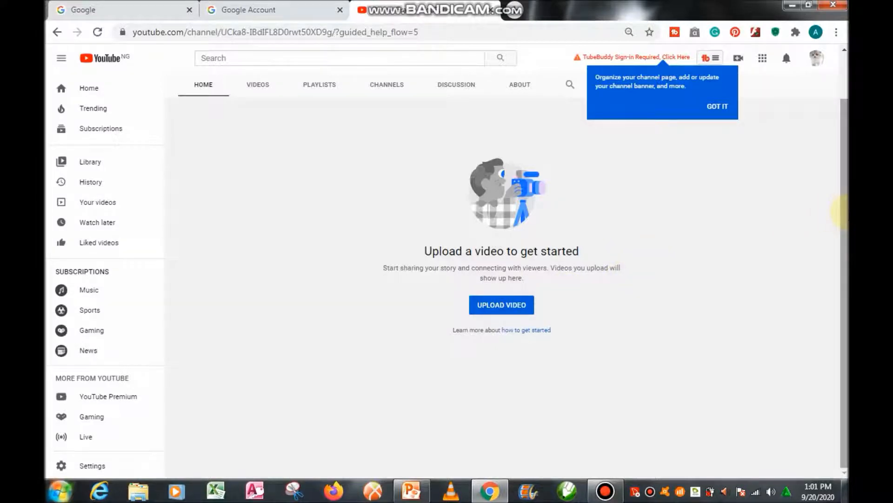
{"action": "scroll", "coordinate": [843, 211], "scroll_direction": "up", "scroll_amount": 2}
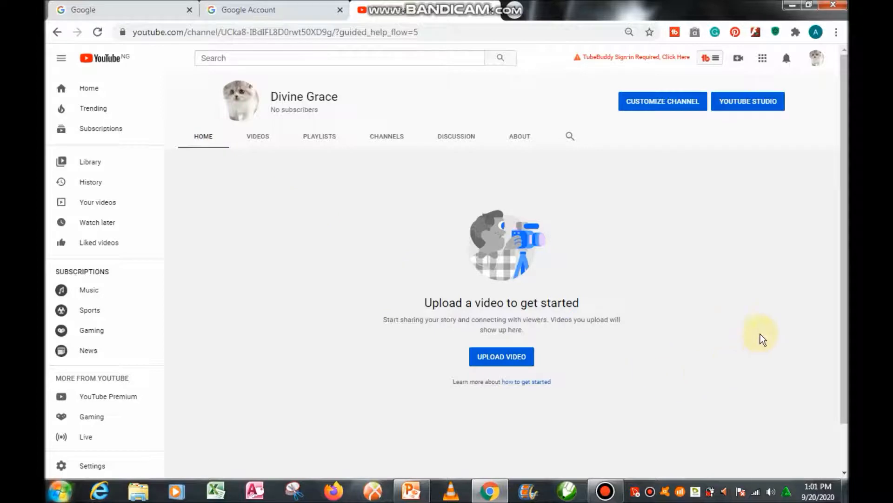
{"action": "left_click_drag", "start_coordinate": [844, 338], "coordinate": [845, 381]}
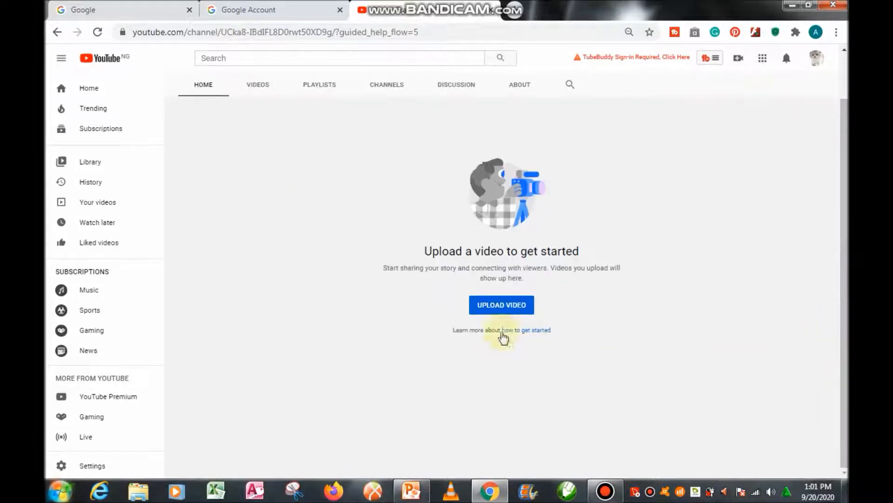
{"action": "left_click", "coordinate": [485, 303]}
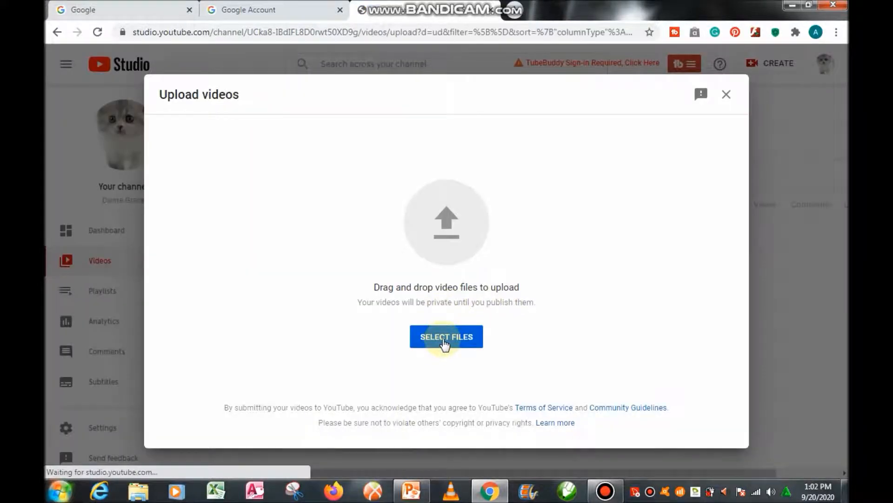
{"action": "left_click", "coordinate": [443, 339]}
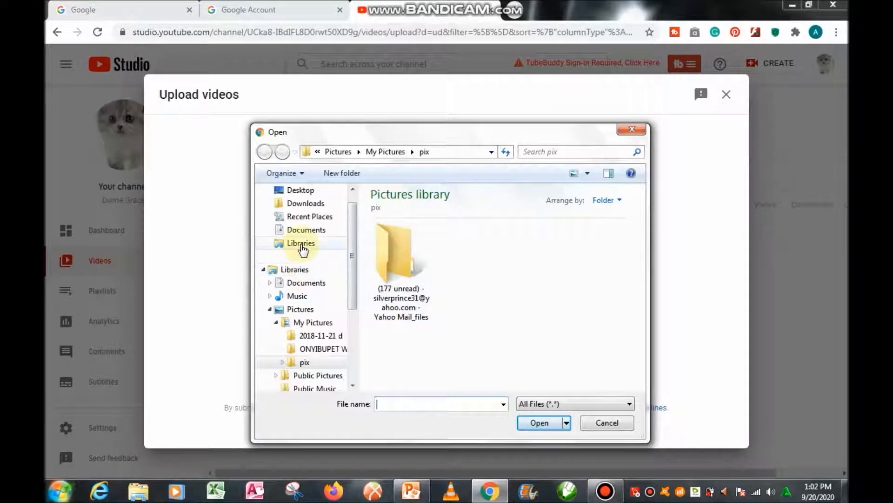
{"action": "left_click", "coordinate": [301, 246]}
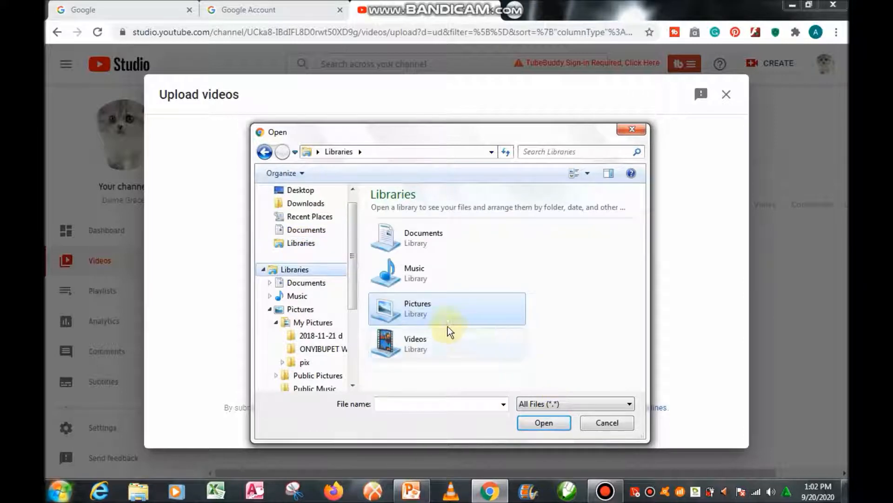
{"action": "left_click", "coordinate": [415, 345]}
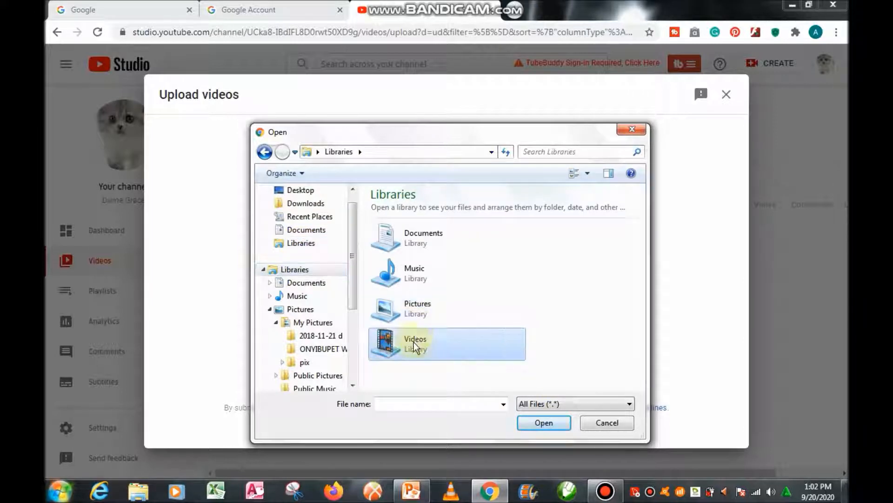
{"action": "left_click", "coordinate": [543, 421]}
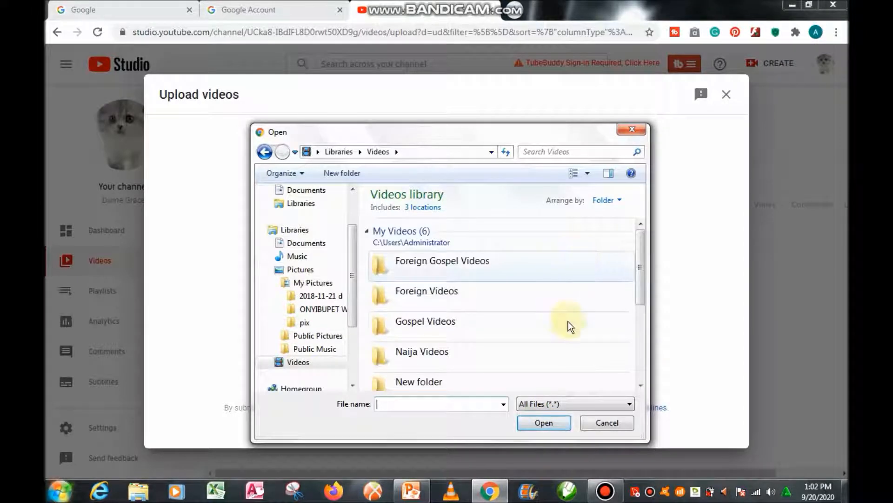
{"action": "left_click", "coordinate": [440, 380]}
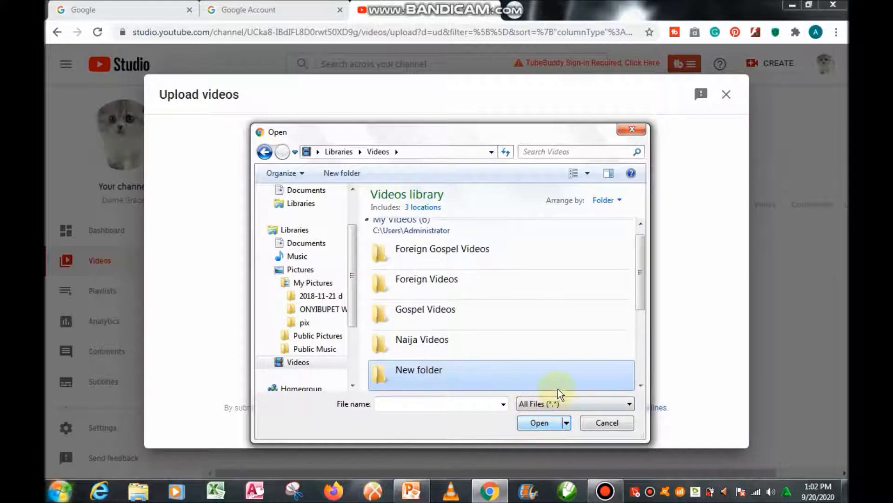
{"action": "left_click", "coordinate": [543, 421]}
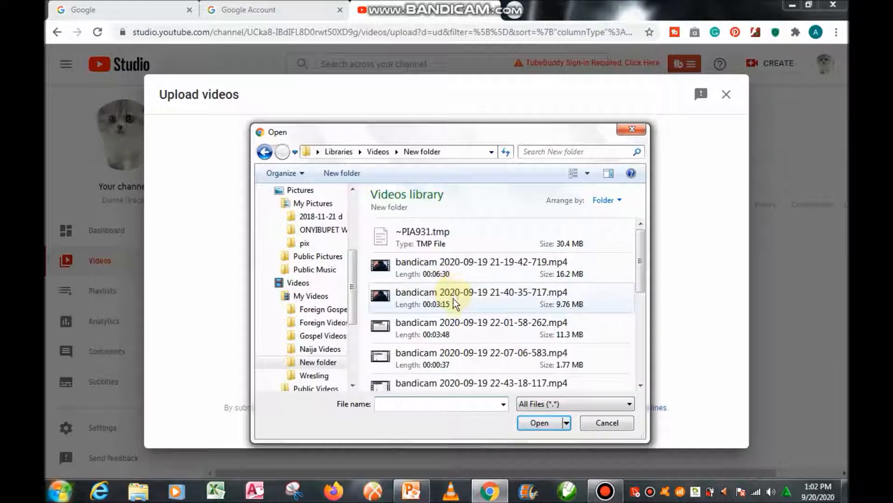
{"action": "left_click", "coordinate": [437, 356]}
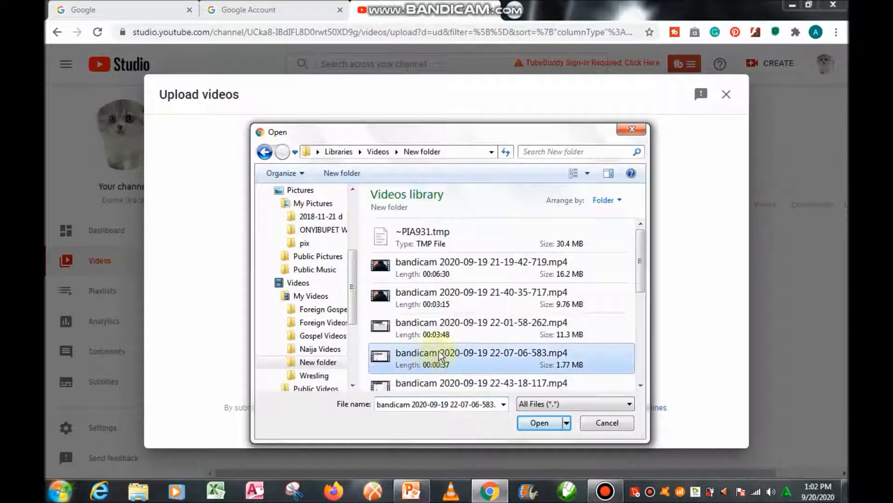
{"action": "left_click", "coordinate": [529, 422]}
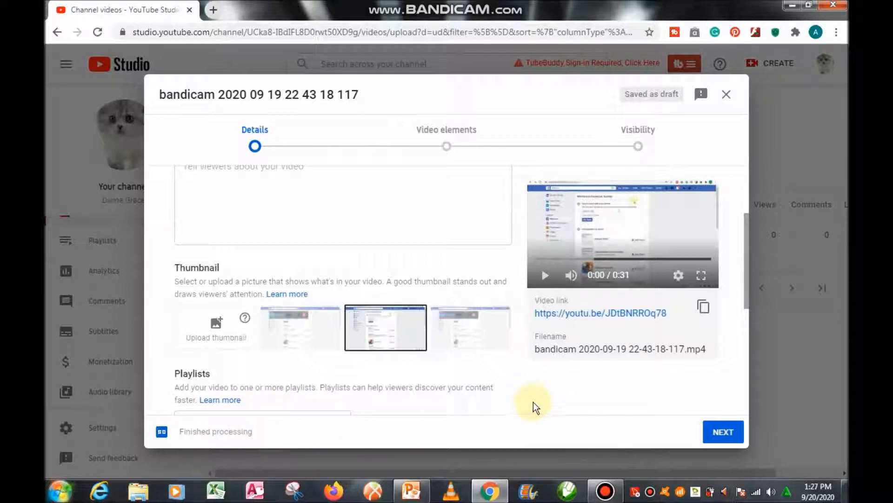
Step: Replace the uploaded video's default title with "YouTbe Video"
{"action": "left_click_drag", "start_coordinate": [747, 278], "coordinate": [733, 222]}
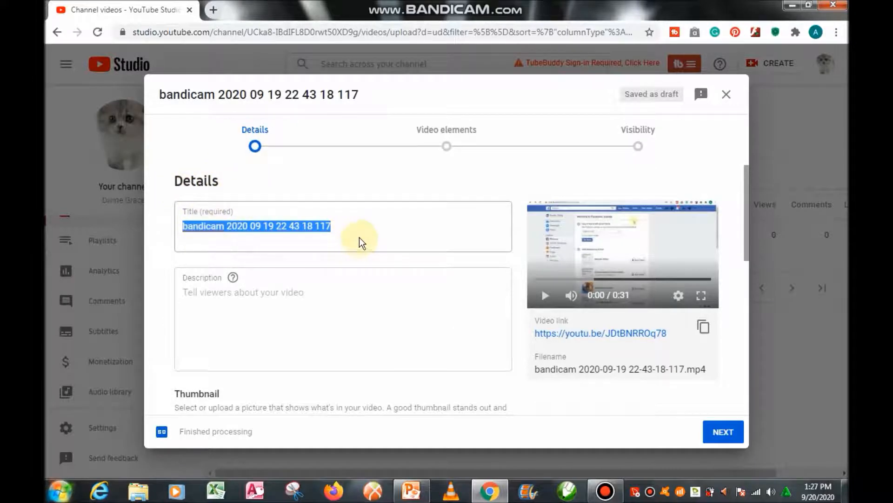
{"action": "left_click", "coordinate": [345, 226]}
{"action": "key", "text": "BackSpace"}
{"action": "key", "text": "BackSpace"}
{"action": "key", "text": "BackSpace"}
{"action": "key", "text": "BackSpace"}
{"action": "key", "text": "BackSpace"}
{"action": "key", "text": "BackSpace"}
{"action": "key", "text": "BackSpace"}
{"action": "key", "text": "BackSpace"}
{"action": "key", "text": "BackSpace"}
{"action": "key", "text": "BackSpace"}
{"action": "key", "text": "BackSpace"}
{"action": "key", "text": "BackSpace"}
{"action": "key", "text": "BackSpace"}
{"action": "key", "text": "BackSpace"}
{"action": "key", "text": "BackSpace"}
{"action": "key", "text": "BackSpace"}
{"action": "key", "text": "BackSpace"}
{"action": "key", "text": "BackSpace"}
{"action": "key", "text": "BackSpace"}
{"action": "key", "text": "BackSpace"}
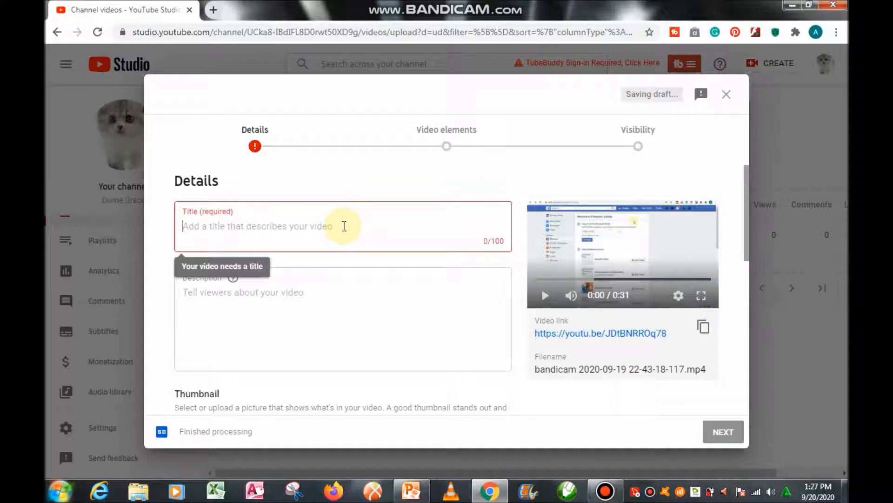
{"action": "type", "text": "You"}
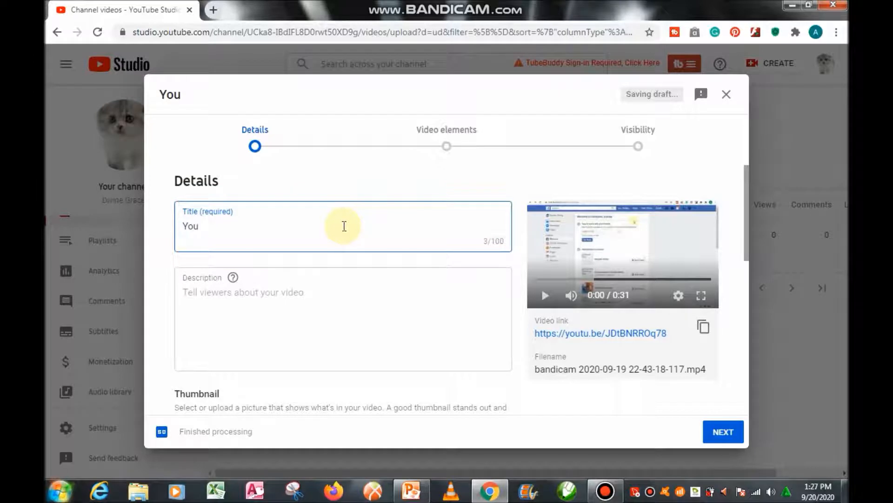
{"action": "type", "text": "Tbe Vi"}
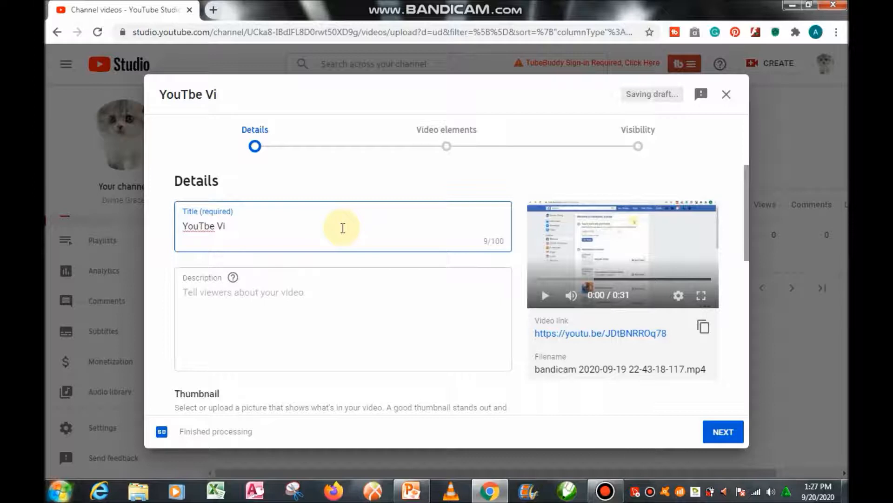
{"action": "type", "text": "deo"}
Step: Enter the video description "This About To Create A Youtube Channel"
{"action": "left_click", "coordinate": [291, 291]}
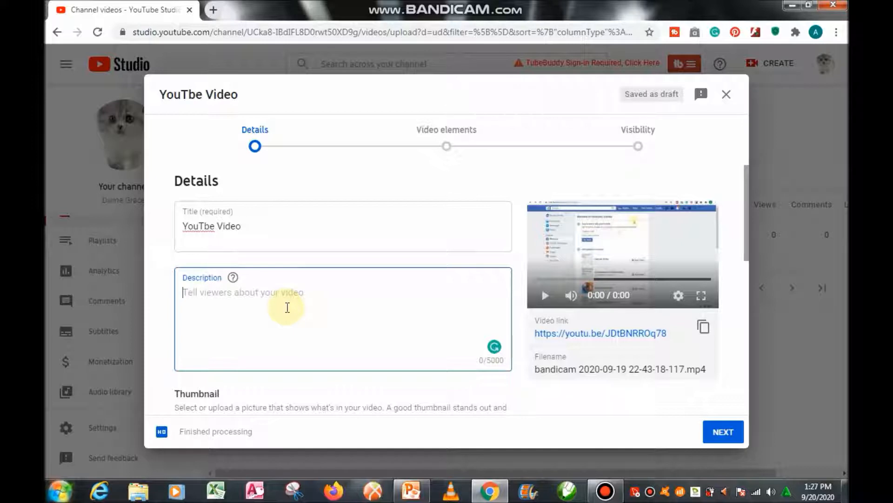
{"action": "type", "text": "This "}
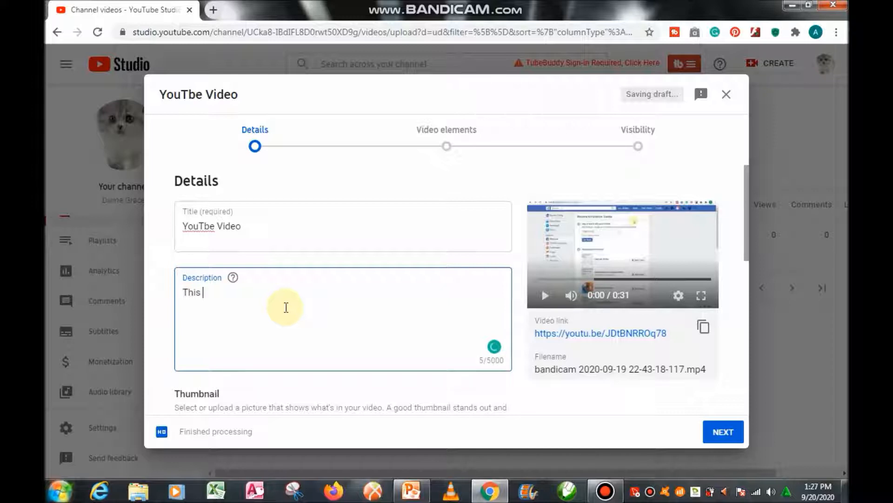
{"action": "type", "text": "About To Create A Y"}
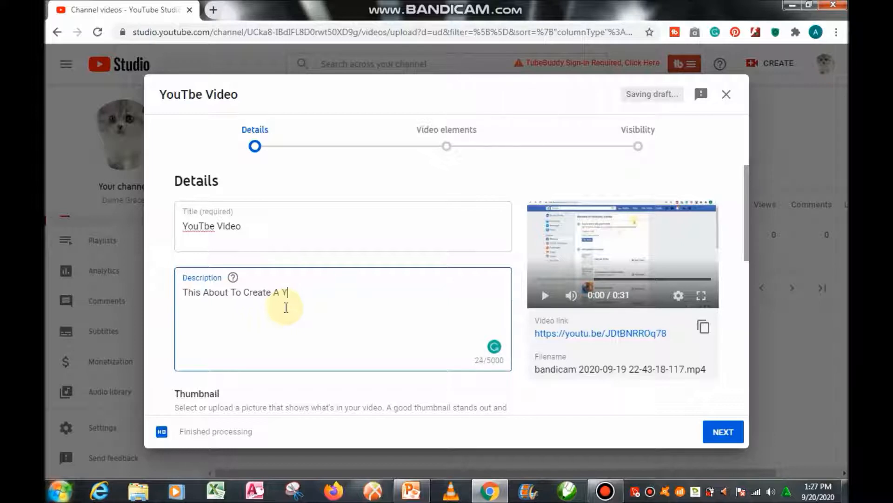
{"action": "type", "text": "outube Channel"}
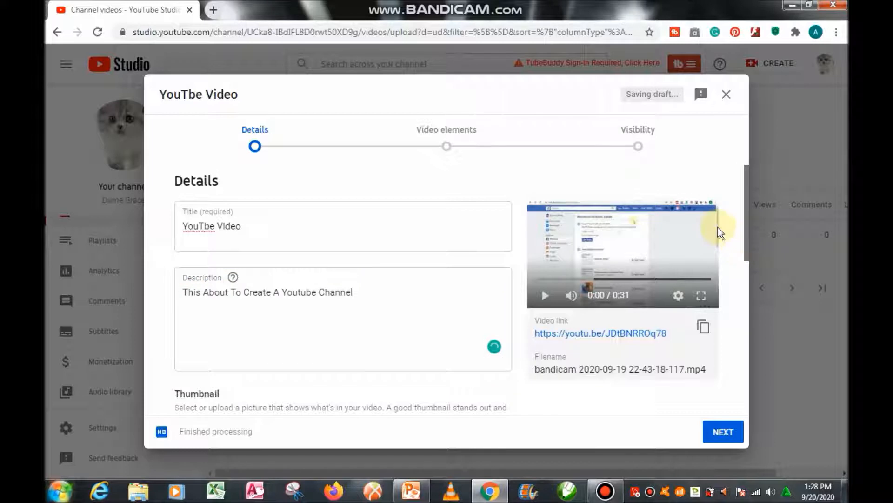
Step: Try to upload a custom thumbnail for the video and dismiss the phone verification request
{"action": "scroll", "coordinate": [716, 246], "scroll_direction": "down", "scroll_amount": 1}
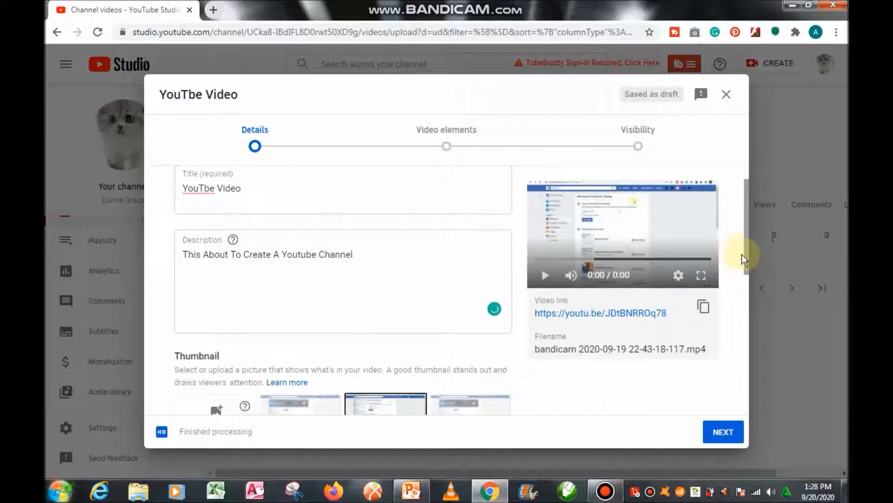
{"action": "scroll", "coordinate": [745, 269], "scroll_direction": "down", "scroll_amount": 3}
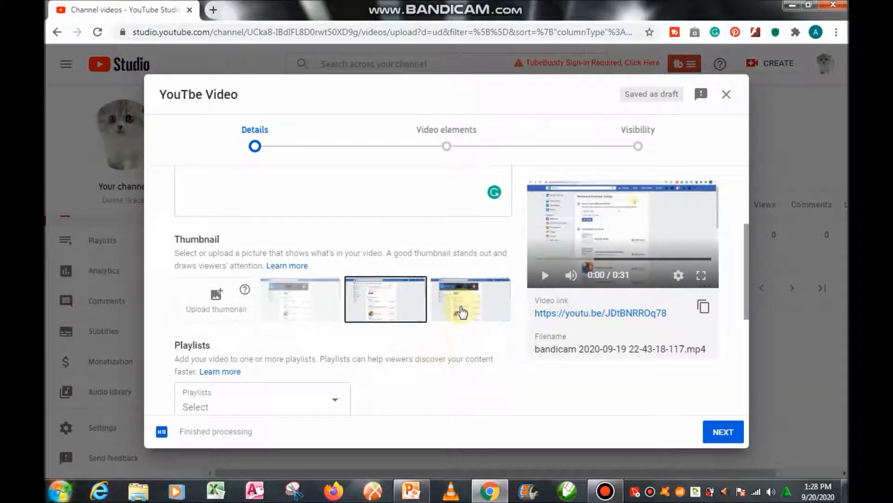
{"action": "left_click", "coordinate": [218, 295]}
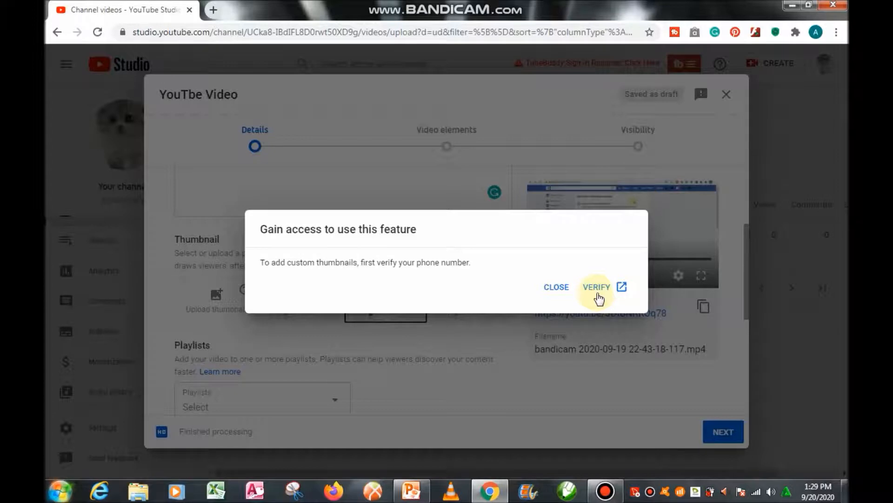
{"action": "left_click", "coordinate": [556, 288]}
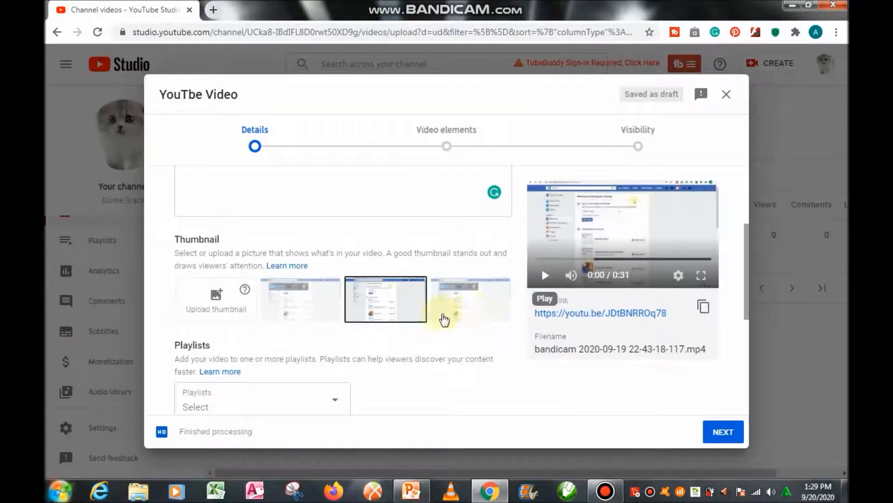
Step: Start a new playlist for the video and title it "Youtube Vieo"
{"action": "scroll", "coordinate": [438, 315], "scroll_direction": "down", "scroll_amount": 4}
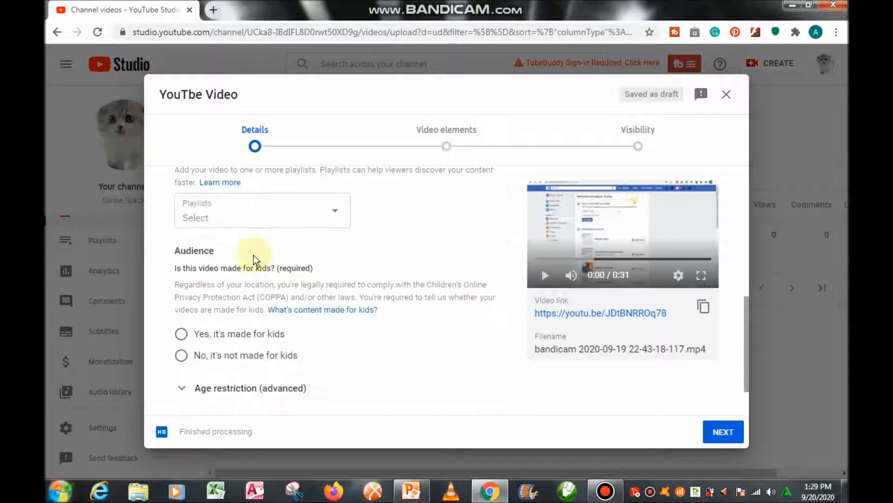
{"action": "scroll", "coordinate": [309, 263], "scroll_direction": "up", "scroll_amount": 4}
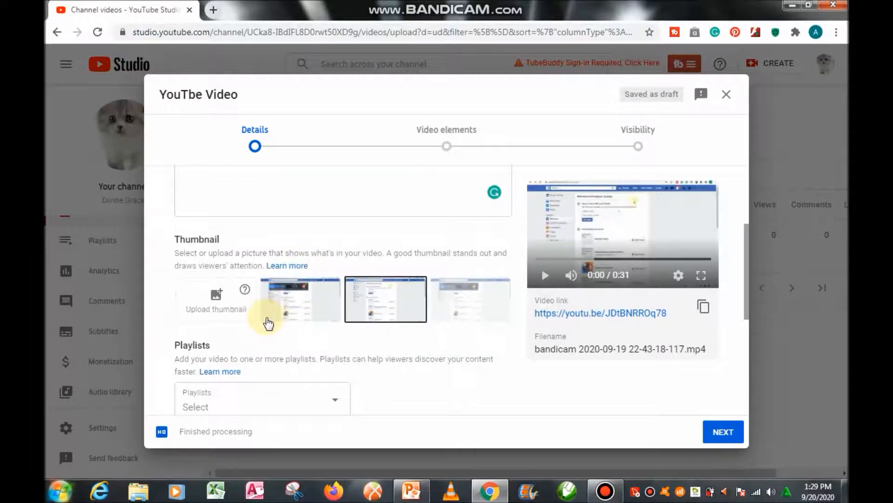
{"action": "scroll", "coordinate": [266, 323], "scroll_direction": "down", "scroll_amount": 1}
{"action": "scroll", "coordinate": [268, 326], "scroll_direction": "down", "scroll_amount": 1}
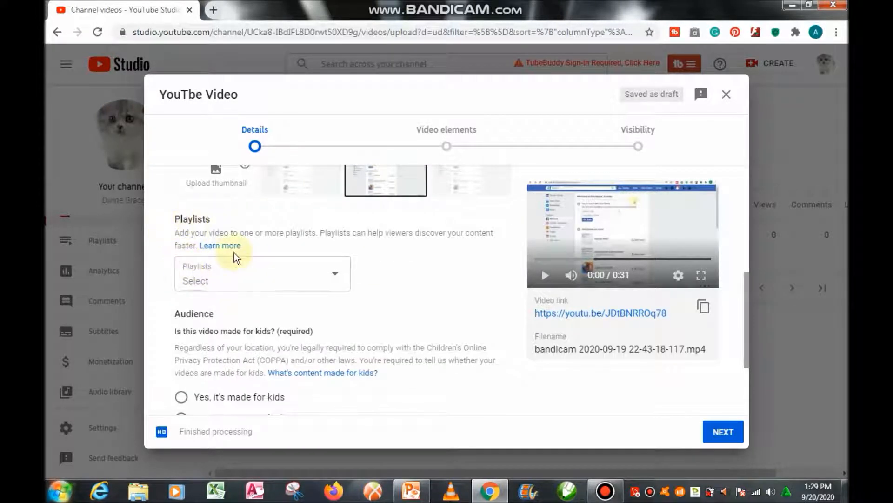
{"action": "left_click", "coordinate": [334, 276]}
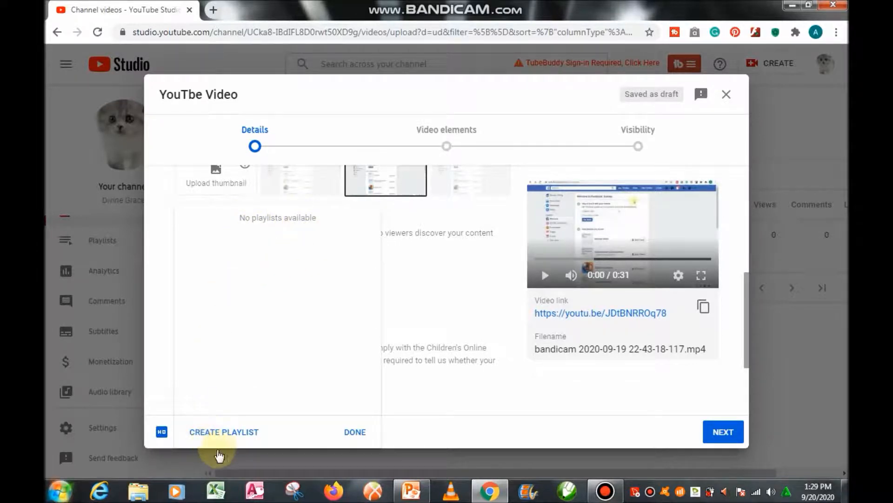
{"action": "left_click", "coordinate": [216, 437]}
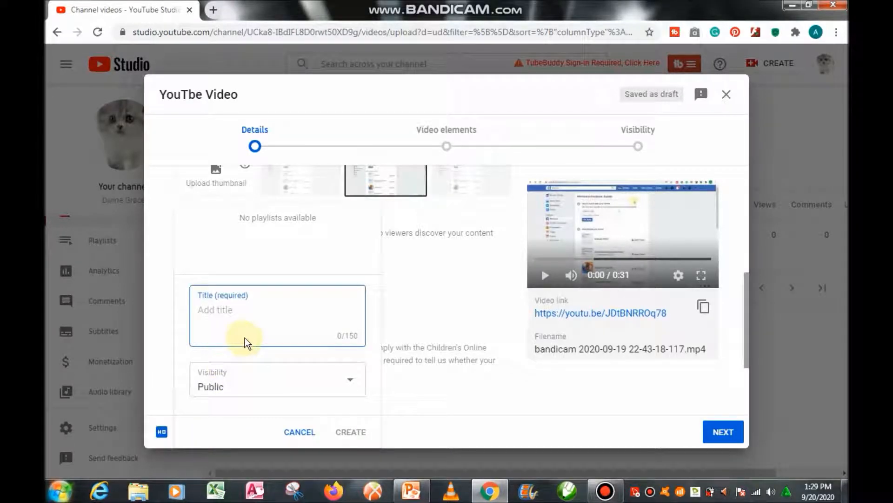
{"action": "type", "text": "T"}
{"action": "key", "text": "BackSpace"}
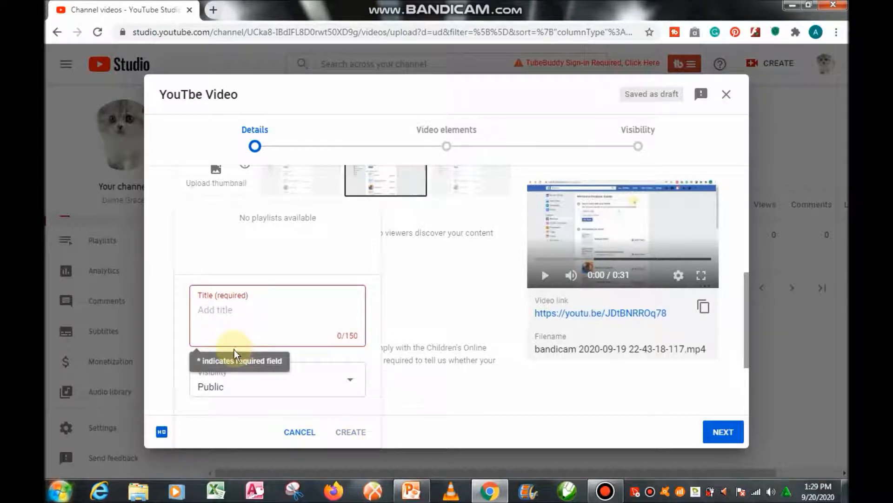
{"action": "type", "text": "You"}
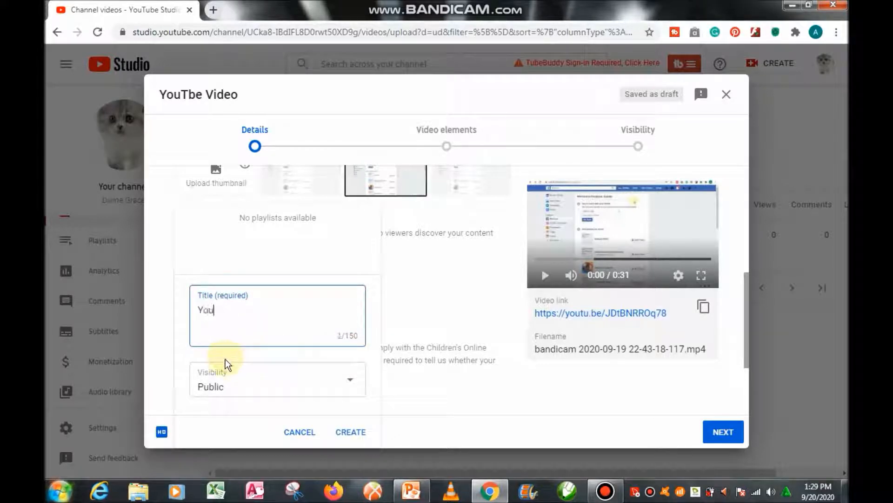
{"action": "type", "text": "tube Vi"}
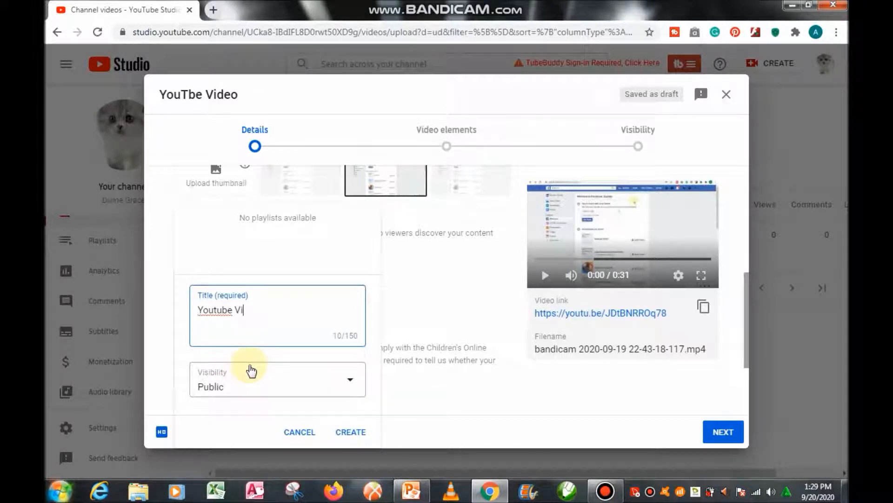
{"action": "type", "text": "eo"}
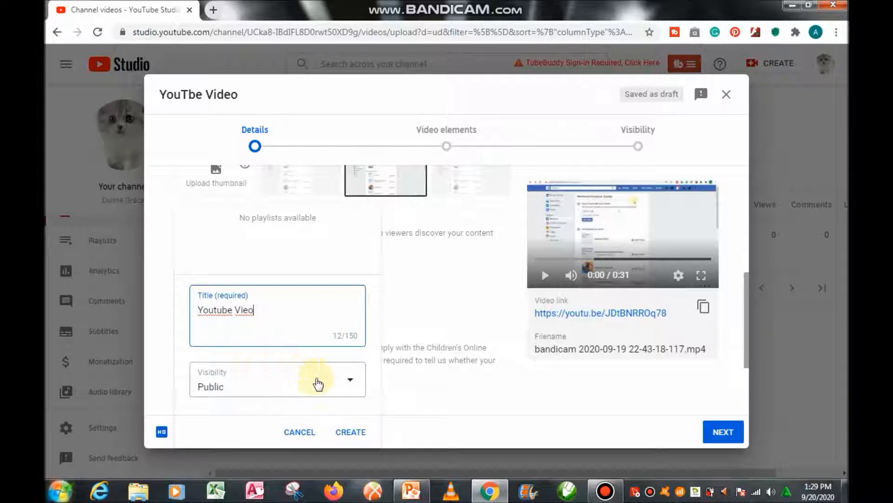
Step: Review the new playlist's visibility options, keep it Public and create the playlist
{"action": "left_click", "coordinate": [349, 383]}
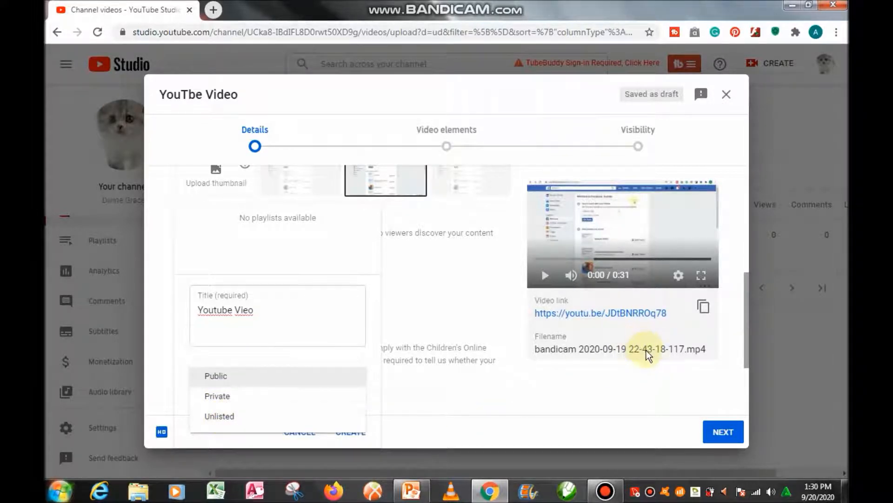
{"action": "left_click", "coordinate": [438, 416]}
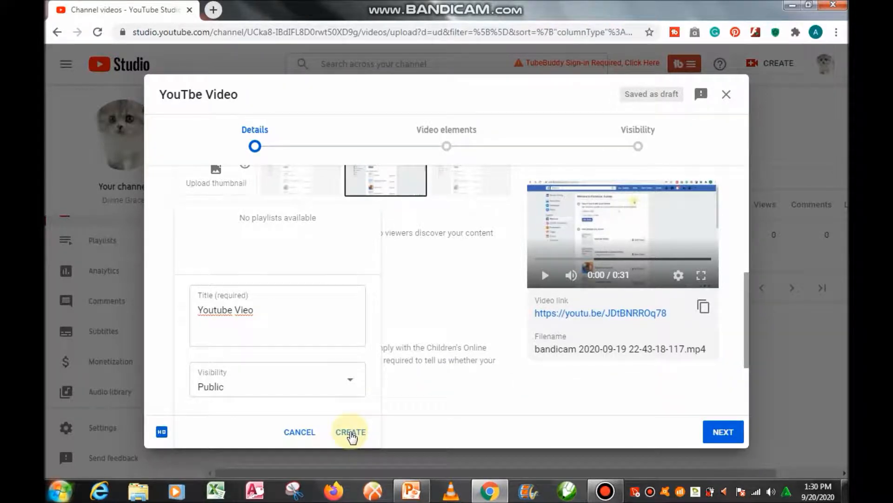
{"action": "left_click", "coordinate": [351, 432]}
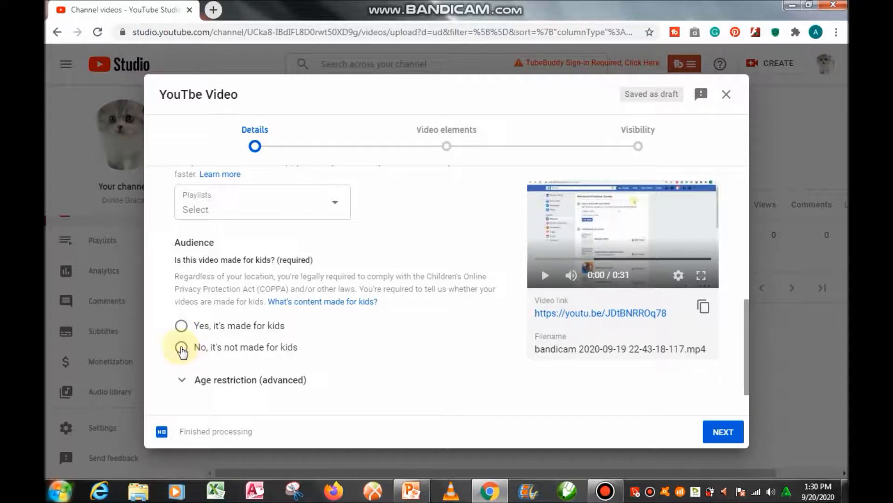
Step: Mark the video as not made for kids, skip the video elements and save it with Private visibility
{"action": "left_click", "coordinate": [182, 348]}
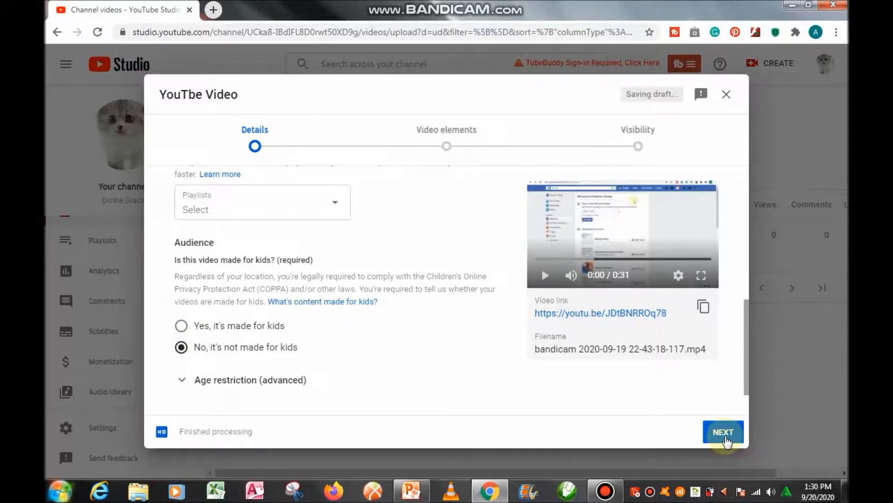
{"action": "left_click", "coordinate": [725, 433]}
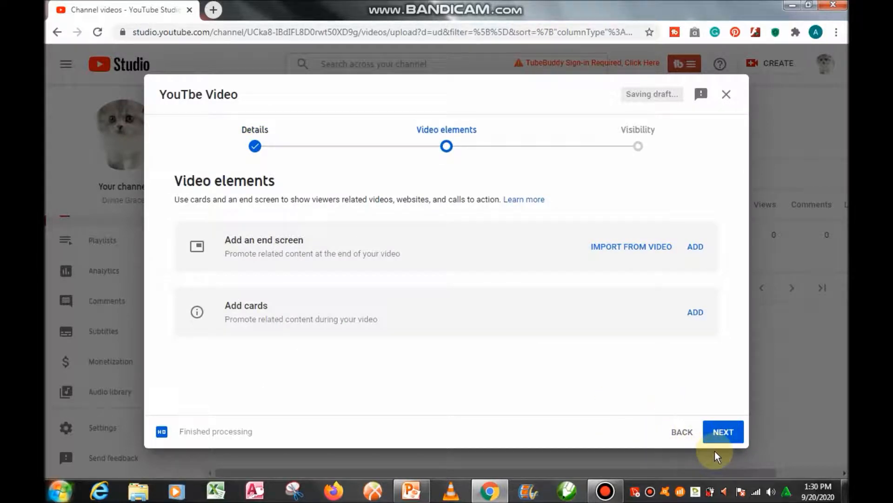
{"action": "left_click", "coordinate": [719, 440]}
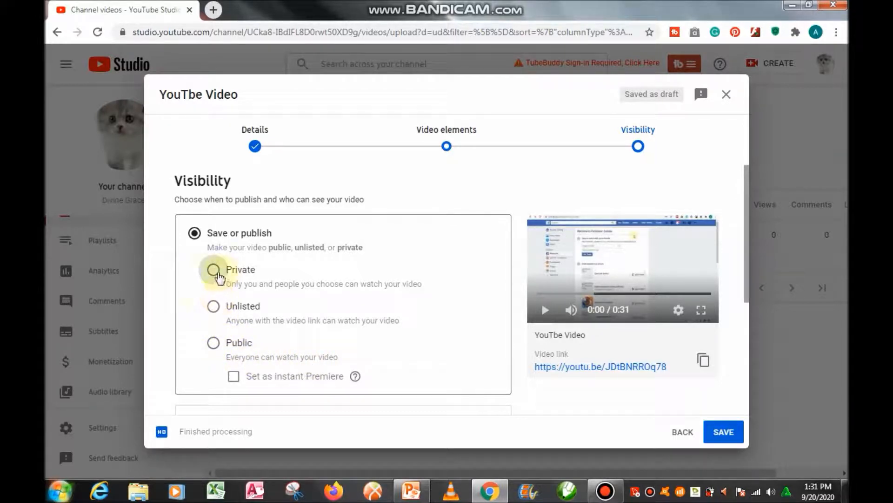
{"action": "left_click", "coordinate": [215, 271]}
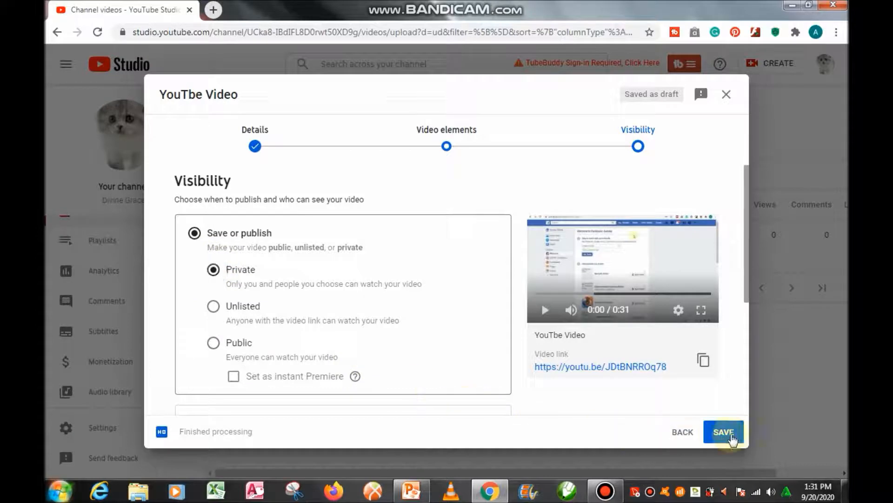
{"action": "left_click", "coordinate": [733, 438]}
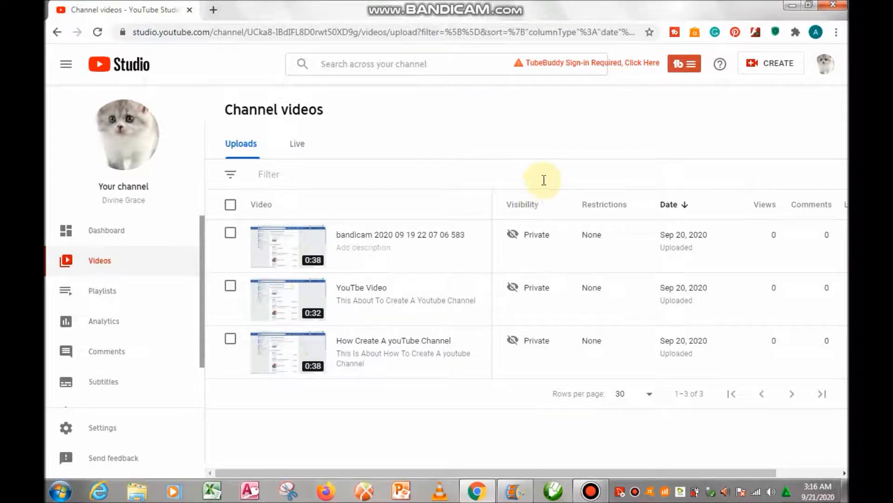
{"action": "mouse_move", "coordinate": [535, 234]}
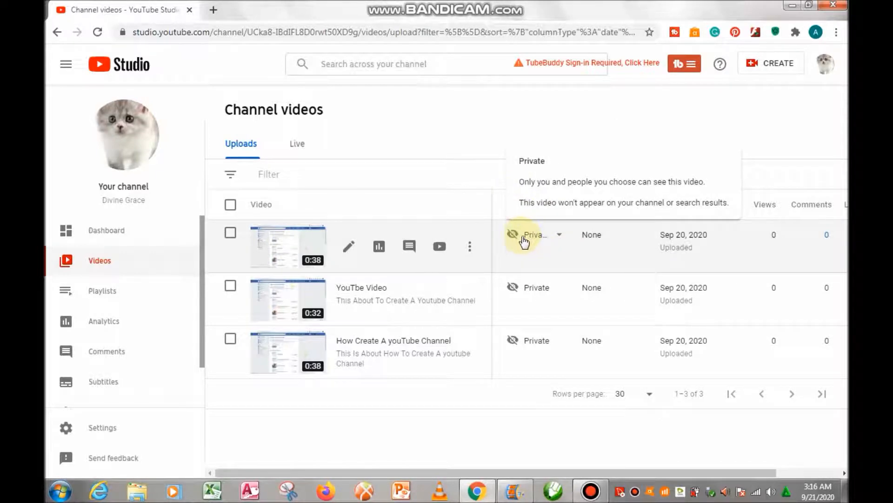
{"action": "left_click", "coordinate": [560, 236]}
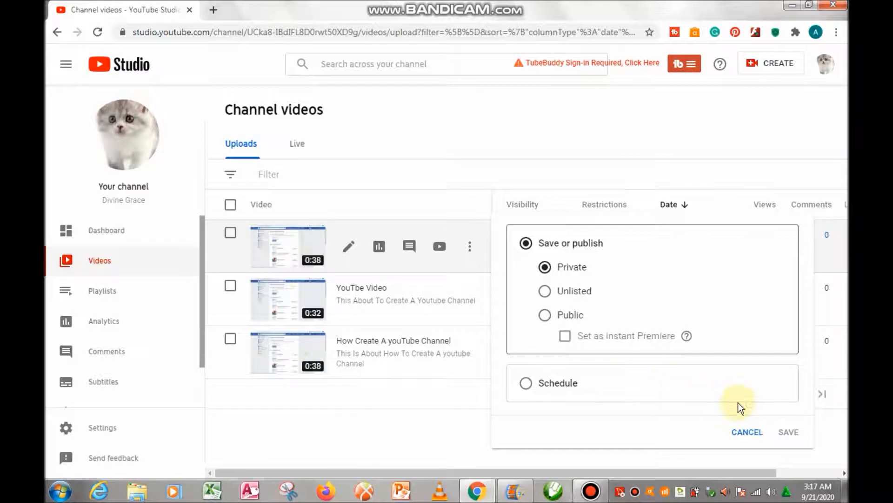
{"action": "left_click", "coordinate": [545, 315]}
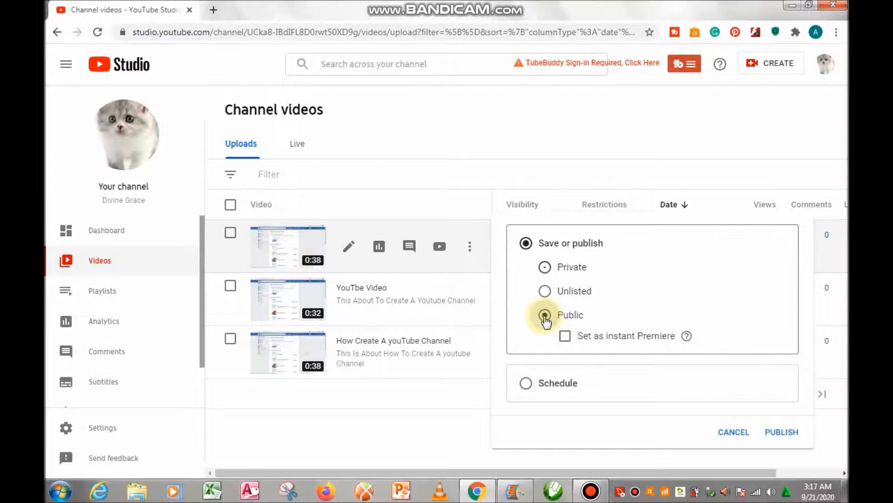
{"action": "left_click", "coordinate": [784, 433]}
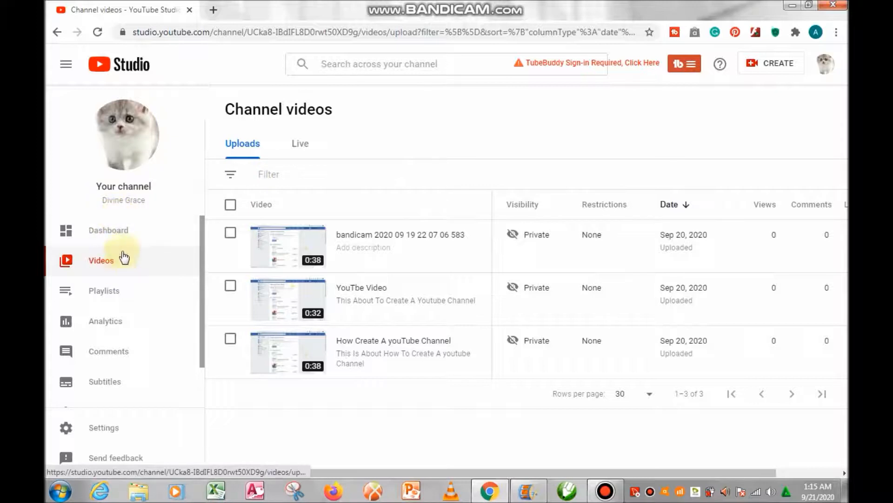
Step: Look over the channel dashboard, the list of uploaded videos and the options for creating content
{"action": "left_click", "coordinate": [109, 232]}
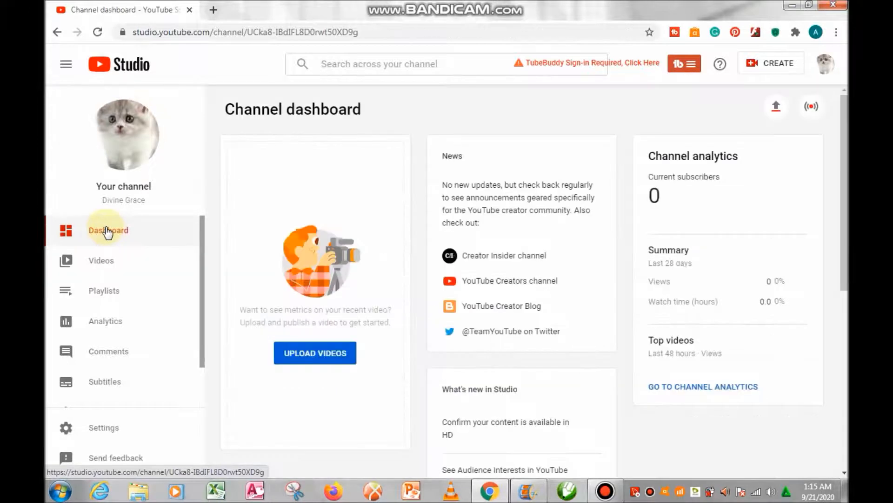
{"action": "left_click", "coordinate": [110, 265]}
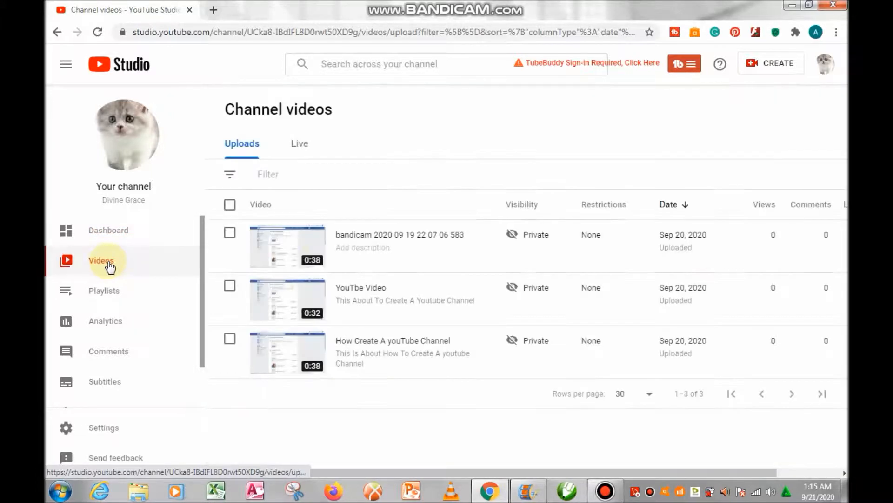
{"action": "left_click", "coordinate": [102, 295]}
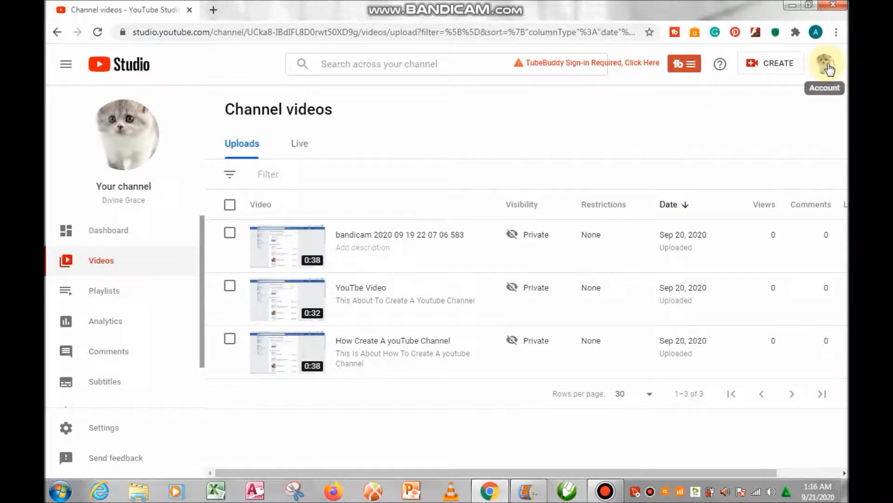
{"action": "left_click", "coordinate": [768, 70]}
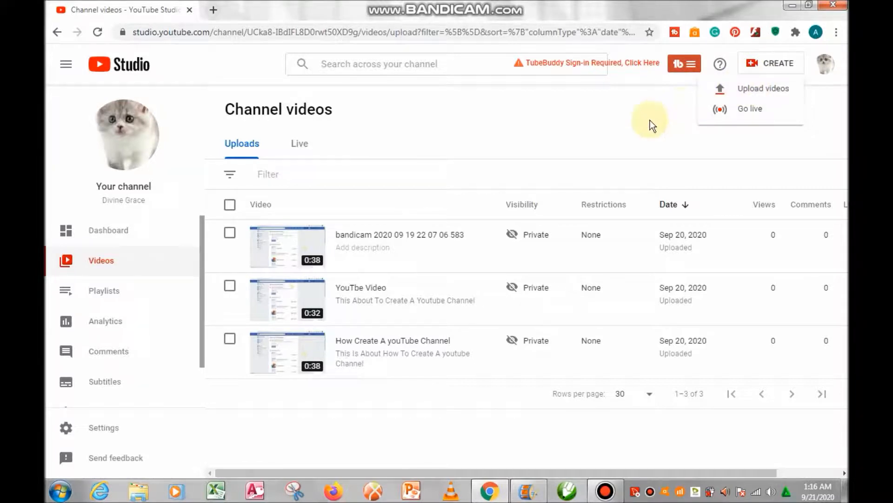
Step: Open your own channel page from the account options
{"action": "left_click", "coordinate": [832, 74]}
{"action": "left_click", "coordinate": [835, 74]}
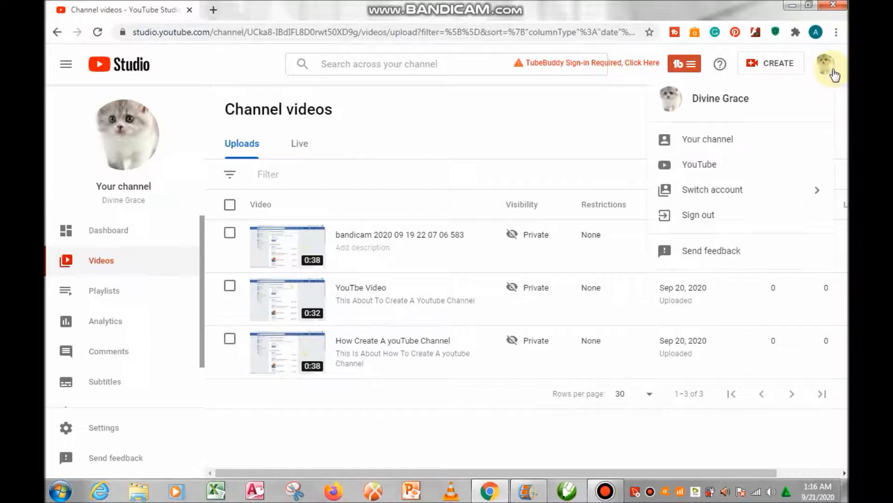
{"action": "left_click", "coordinate": [701, 143]}
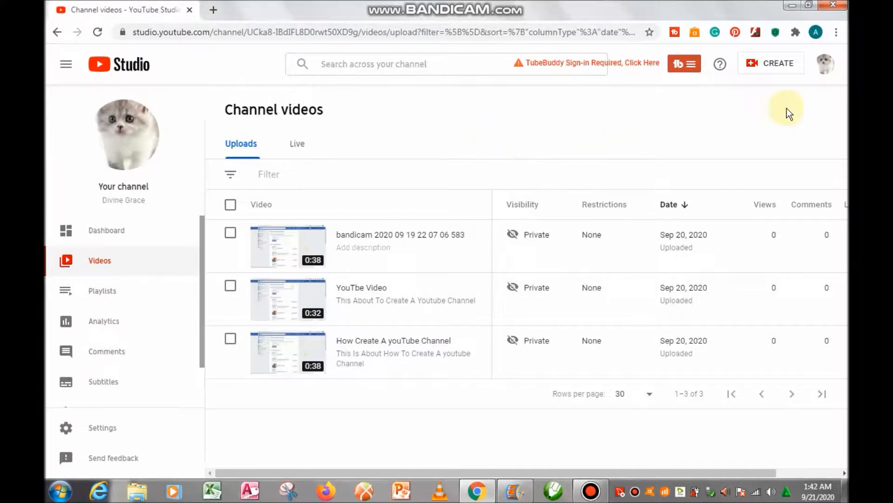
{"action": "left_click", "coordinate": [827, 68]}
{"action": "left_click", "coordinate": [702, 139]}
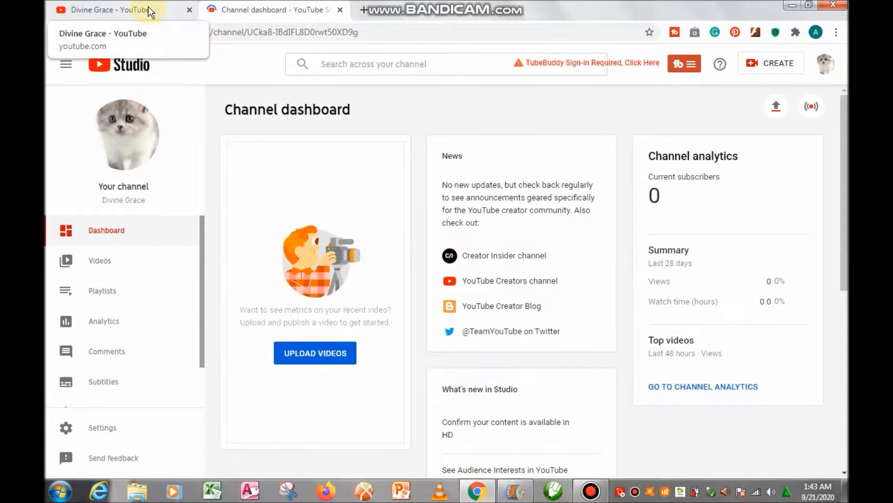
Step: Start customizing the channel and choose the gallery photo of the blue bay with the yellow kayak as channel art
{"action": "left_click", "coordinate": [148, 11]}
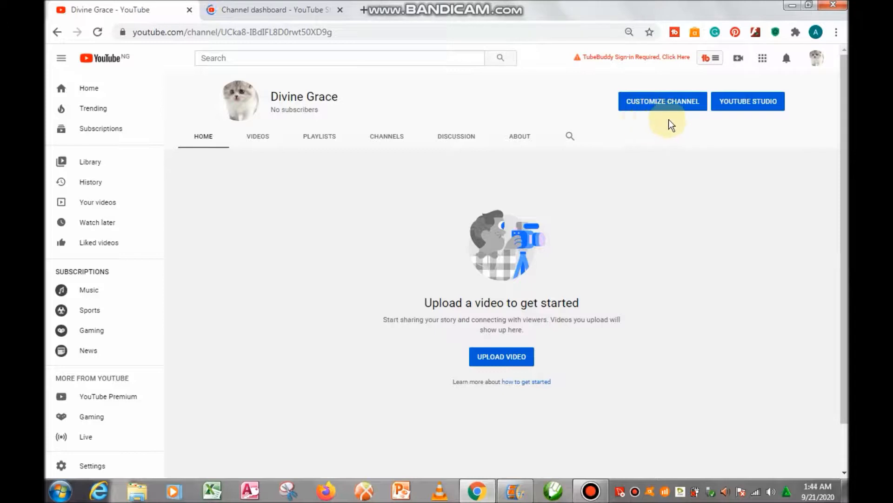
{"action": "left_click", "coordinate": [659, 107]}
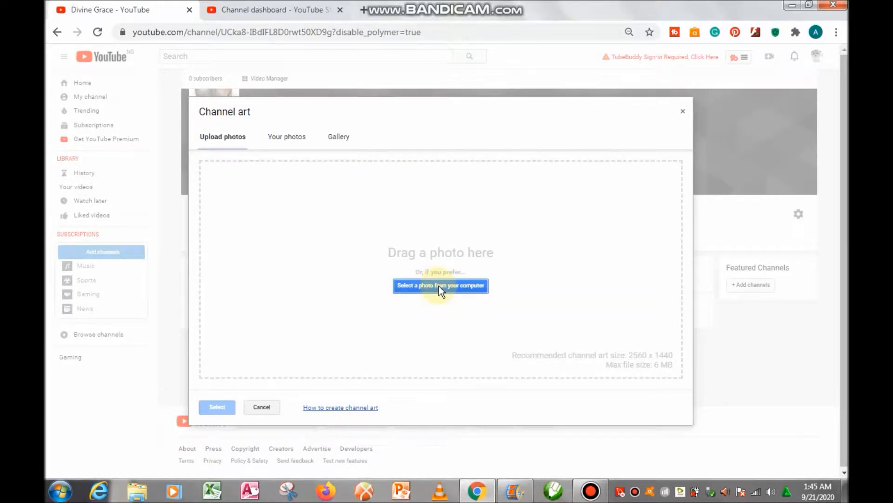
{"action": "left_click", "coordinate": [280, 140]}
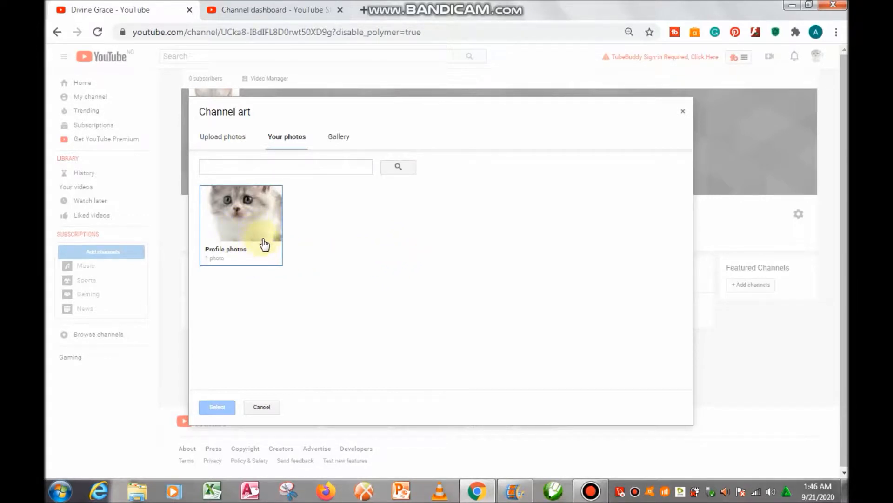
{"action": "left_click", "coordinate": [339, 144]}
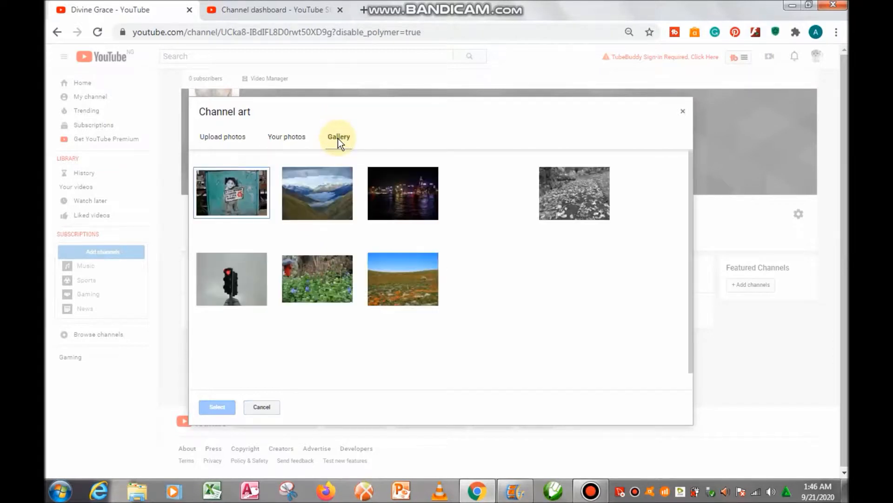
{"action": "left_click", "coordinate": [396, 280]}
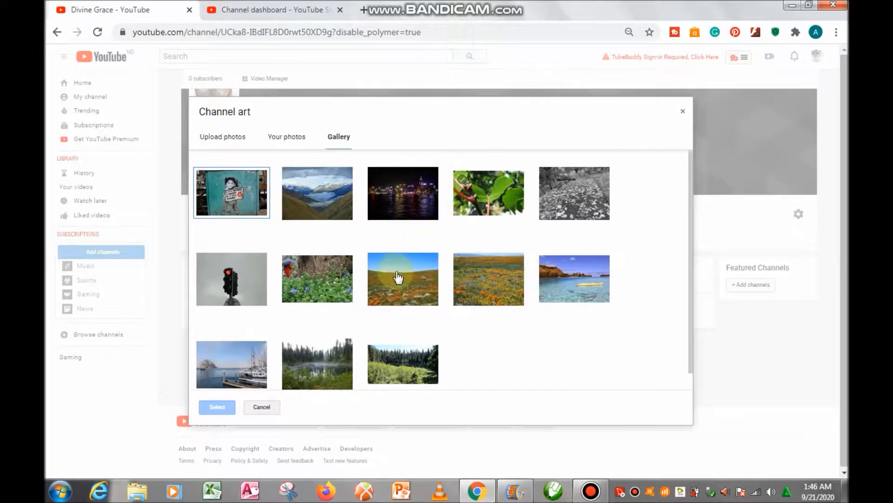
{"action": "left_click", "coordinate": [455, 297]}
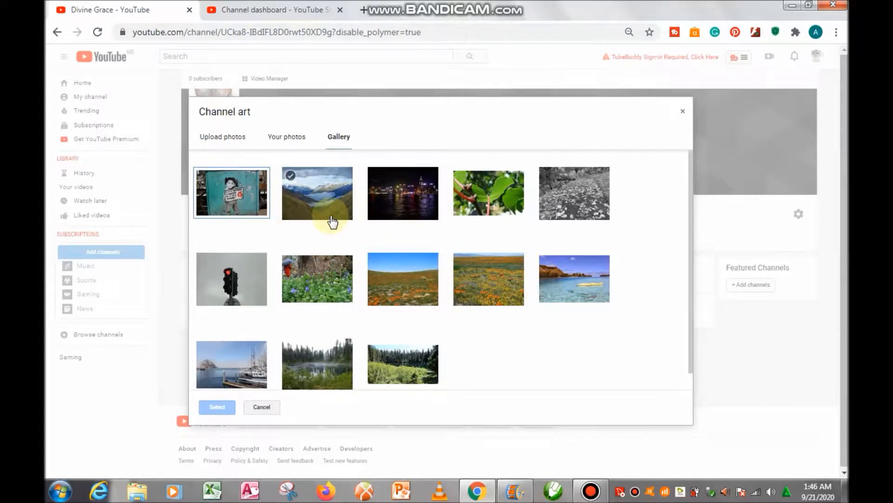
{"action": "left_click", "coordinate": [546, 292]}
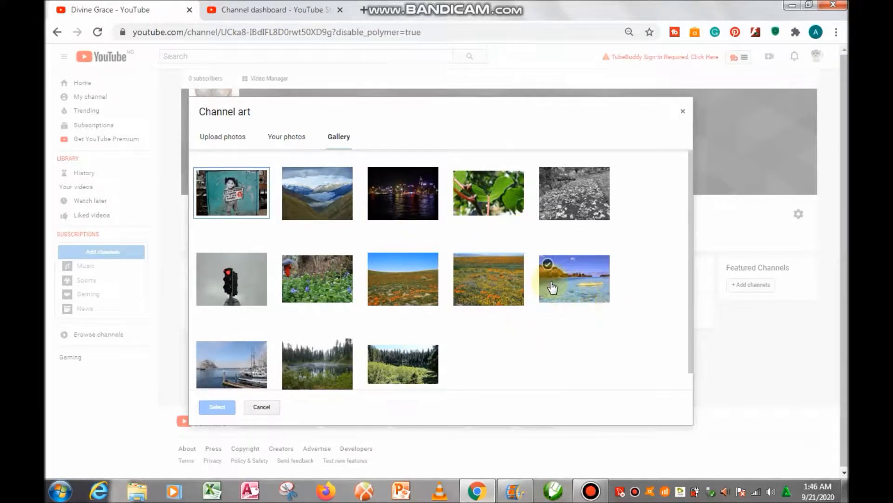
{"action": "left_click", "coordinate": [572, 289]}
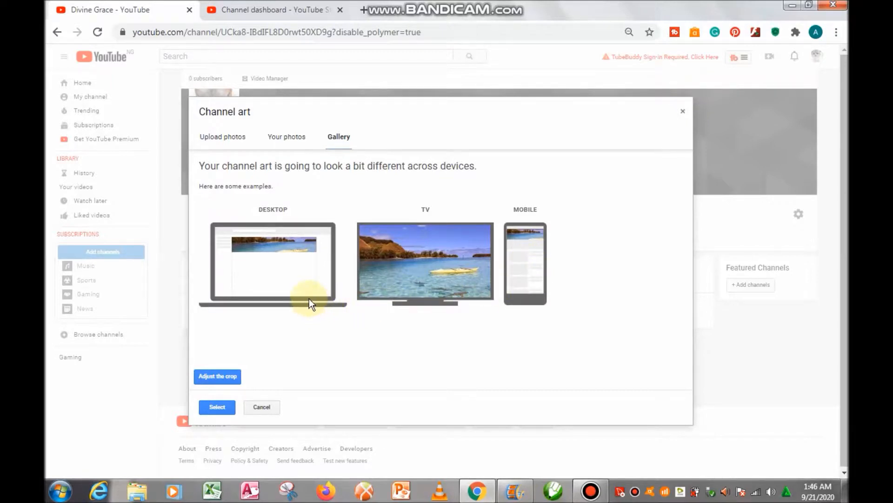
Step: Adjust the channel art crop by moving the region down slightly towards the kayak, and apply the art to the channel
{"action": "left_click", "coordinate": [208, 378]}
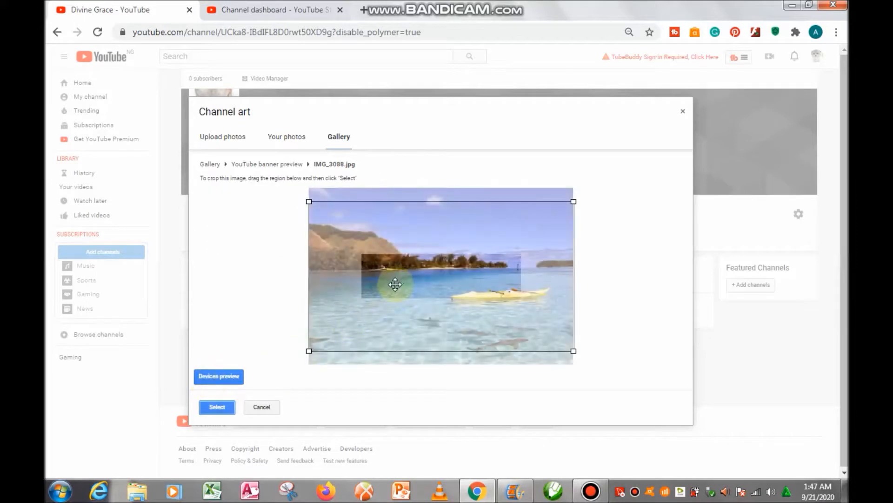
{"action": "left_click_drag", "start_coordinate": [404, 277], "coordinate": [440, 280]}
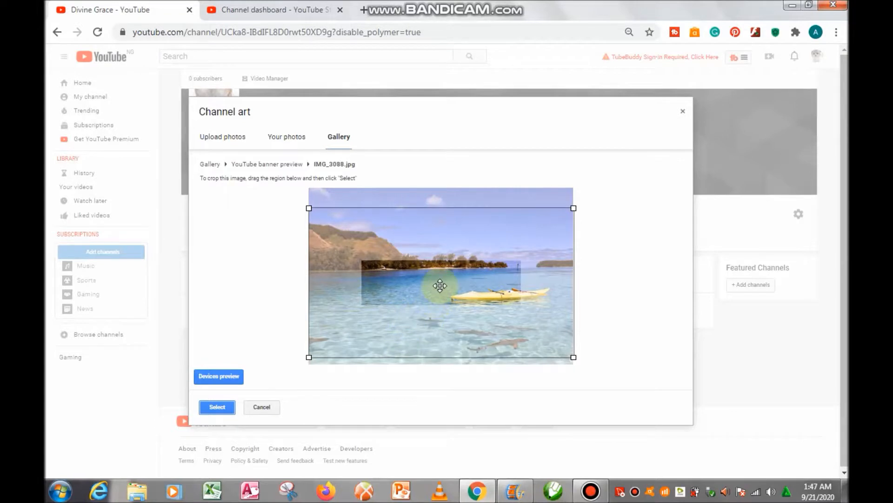
{"action": "left_click_drag", "start_coordinate": [439, 284], "coordinate": [441, 289]}
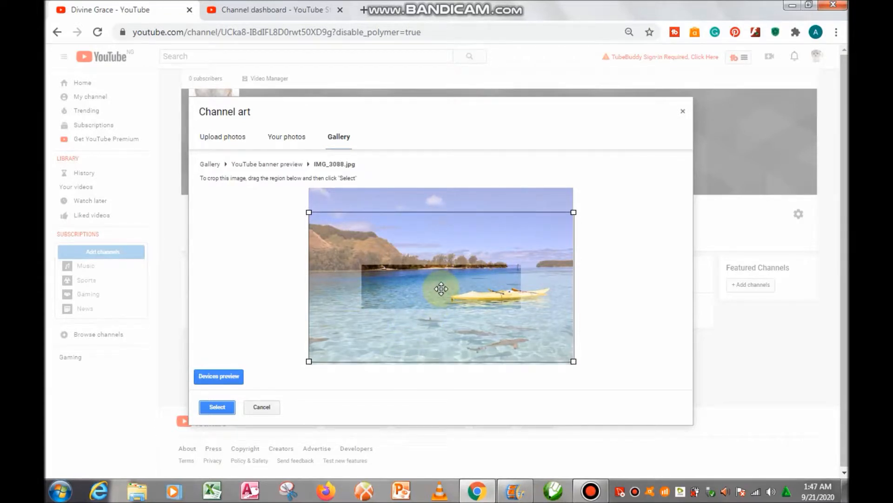
{"action": "left_click", "coordinate": [219, 407]}
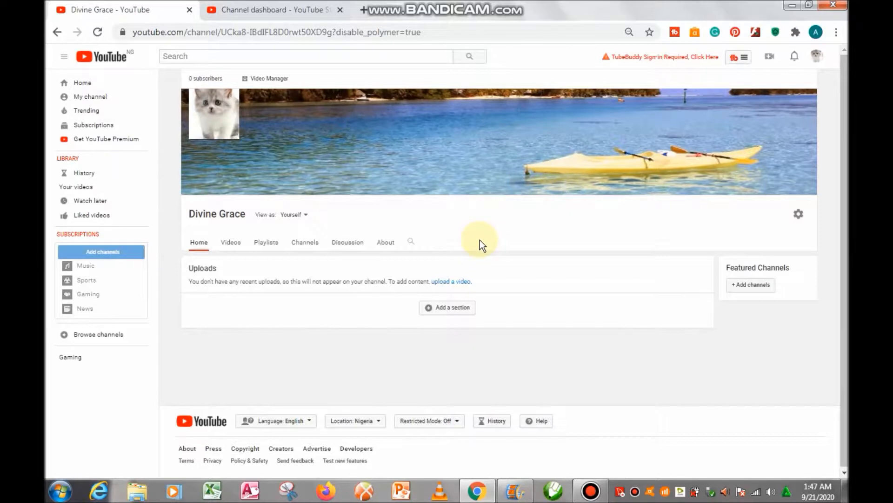
Step: Open the channel icon for editing on the Google Account profile picture page
{"action": "left_click", "coordinate": [261, 79]}
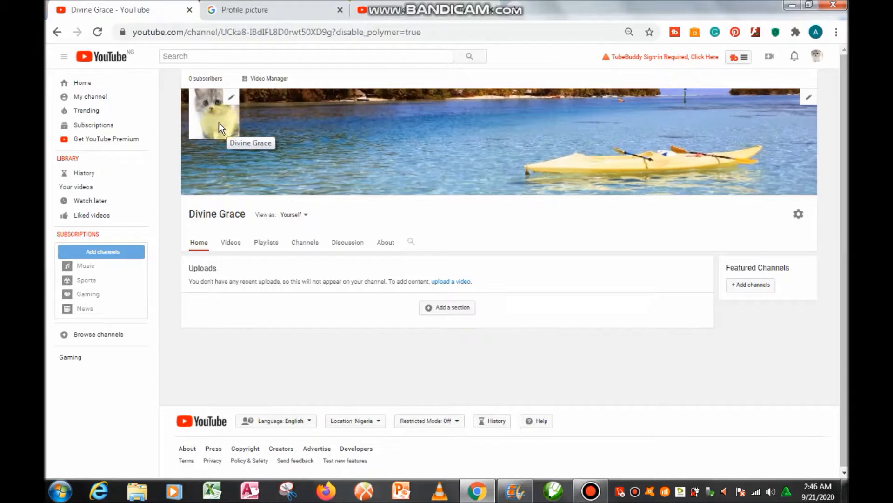
{"action": "left_click", "coordinate": [231, 100]}
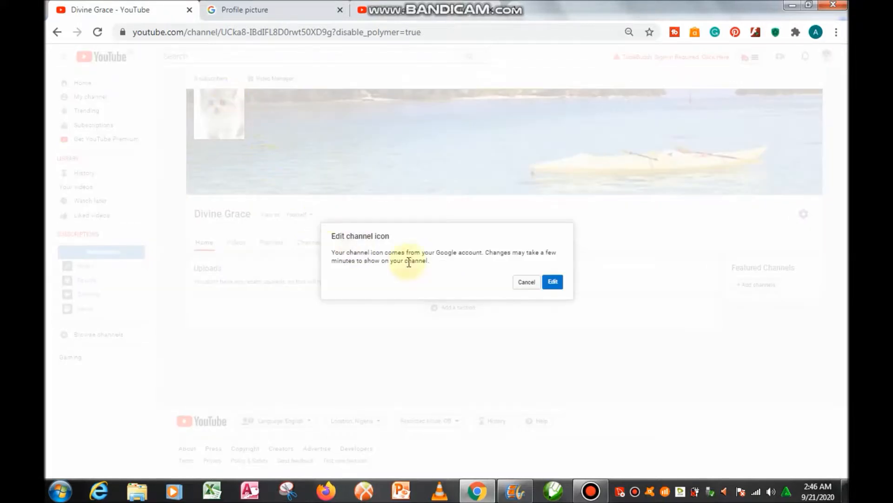
{"action": "left_click", "coordinate": [553, 282]}
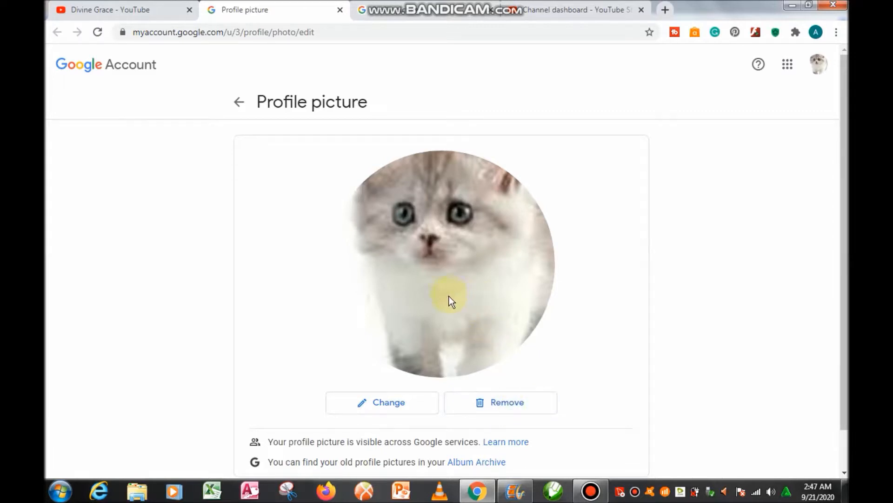
Step: Return to the channel page, review the gallery choices for editing the channel art, and leave without selecting a photo
{"action": "left_click", "coordinate": [117, 10]}
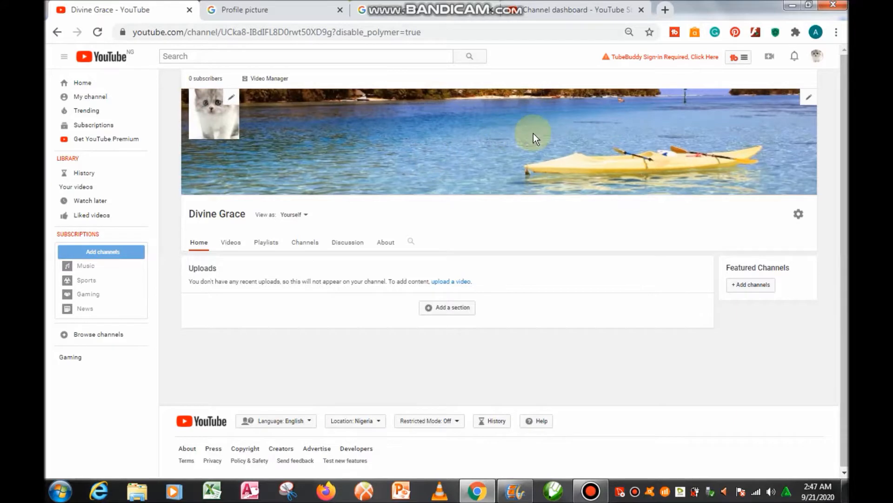
{"action": "left_click", "coordinate": [809, 100]}
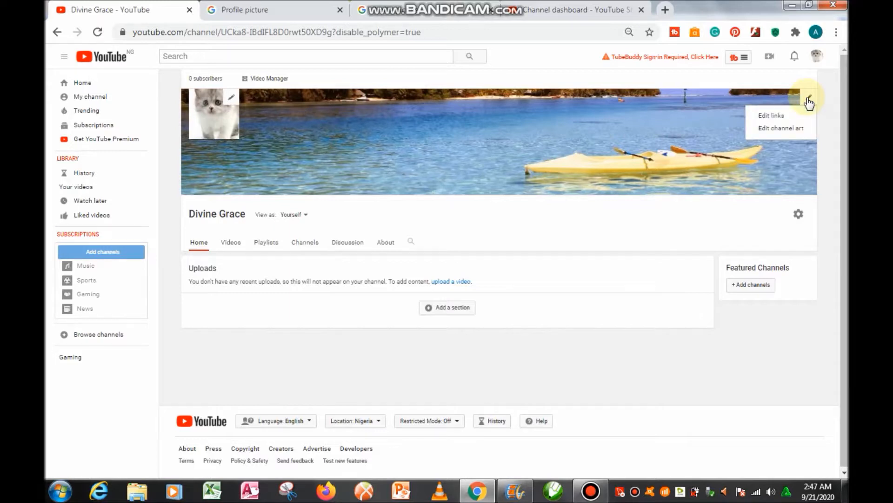
{"action": "left_click", "coordinate": [774, 135]}
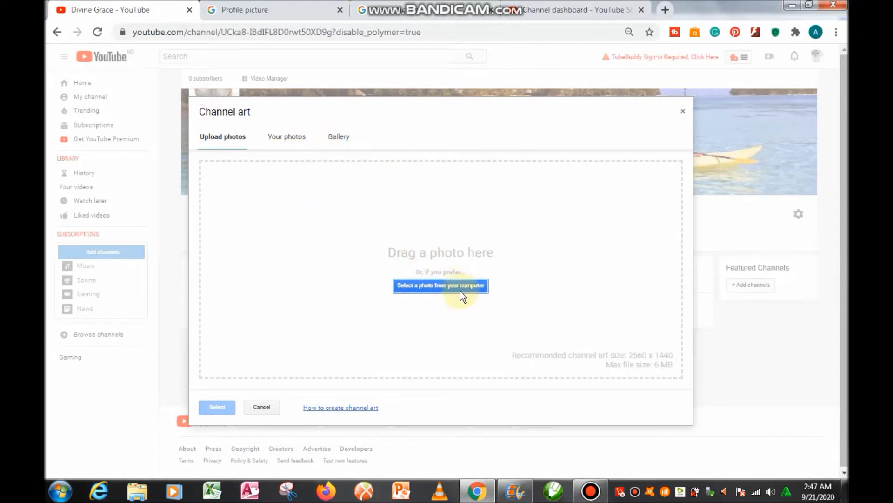
{"action": "left_click", "coordinate": [345, 142]}
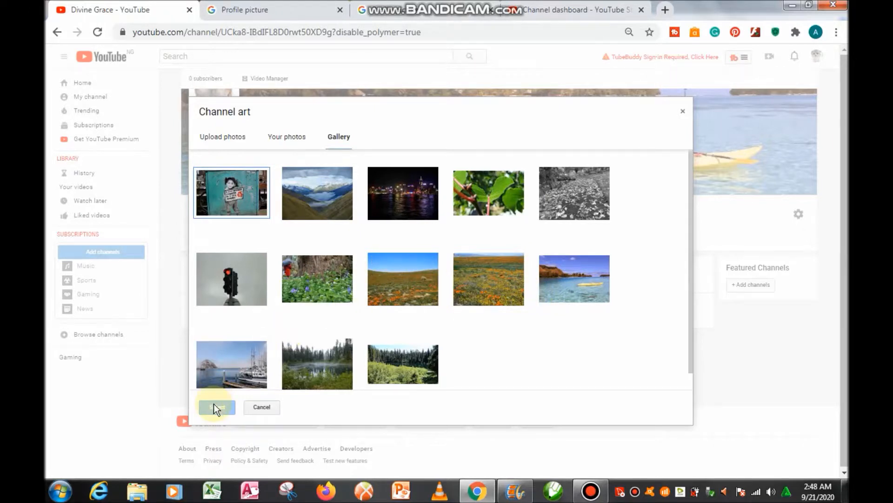
{"action": "left_click", "coordinate": [261, 407]}
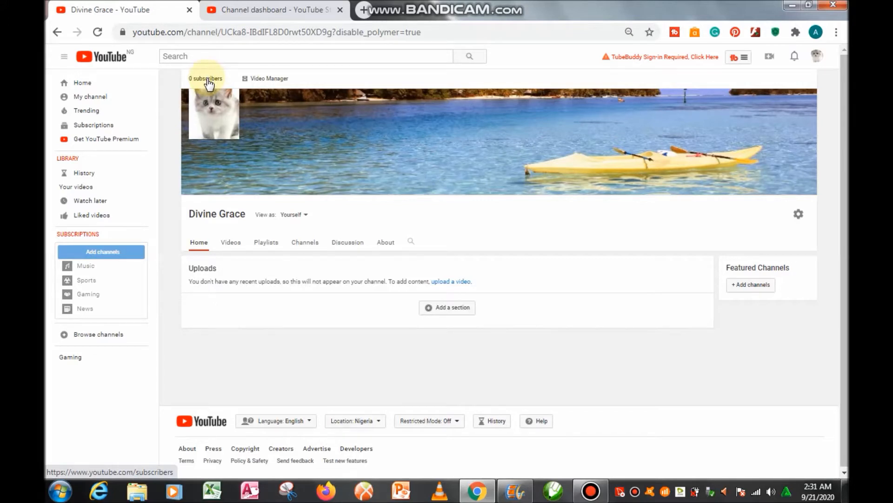
Step: View the uploaded videos in the video manager and return to your own channel page
{"action": "left_click", "coordinate": [269, 80]}
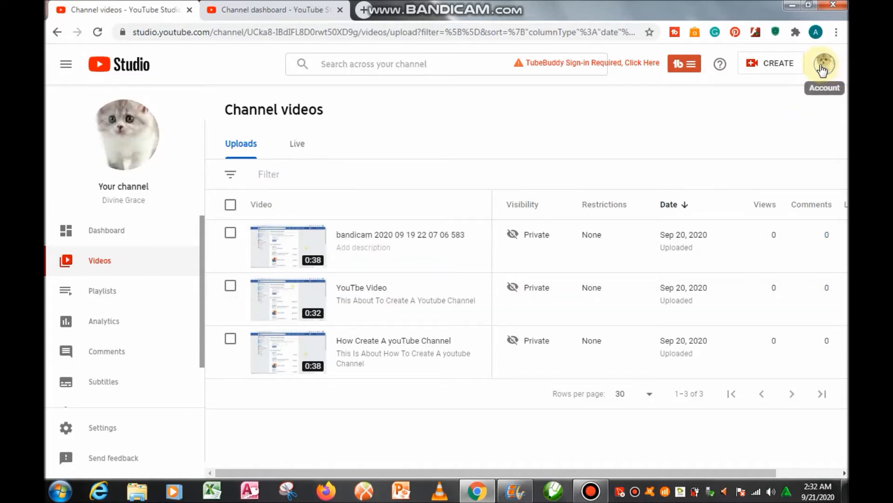
{"action": "left_click", "coordinate": [823, 69]}
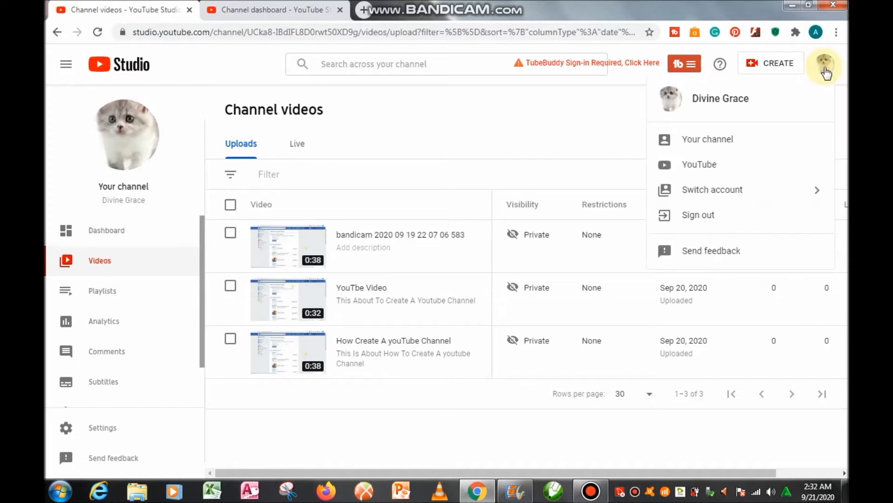
{"action": "left_click", "coordinate": [720, 141]}
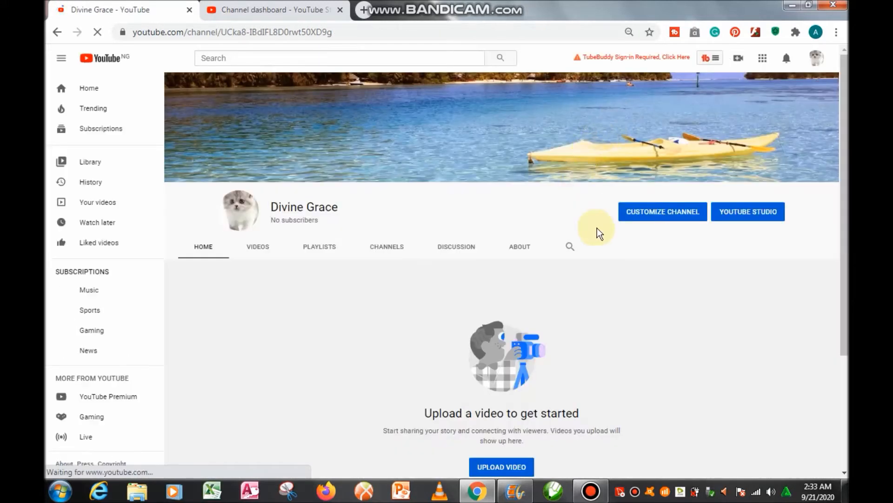
Step: Reopen channel customization, review the privacy, layout and discussion options in the channel settings, and close them without saving
{"action": "left_click", "coordinate": [661, 213]}
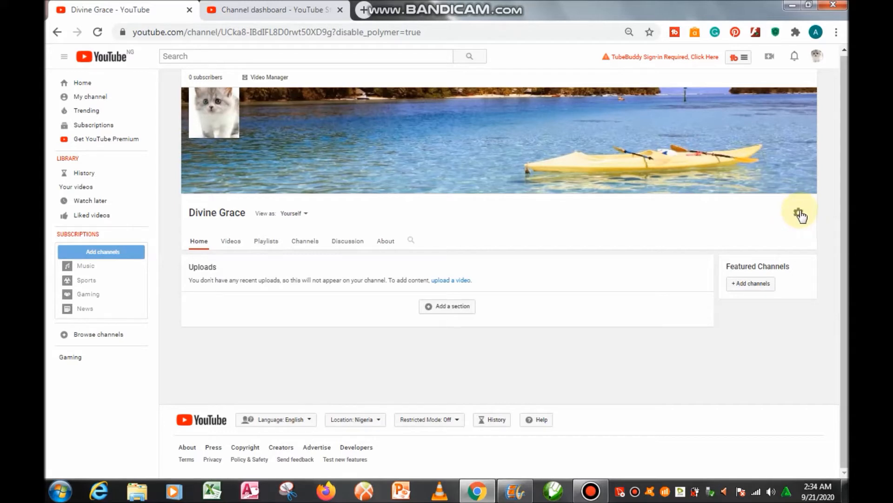
{"action": "left_click", "coordinate": [797, 212]}
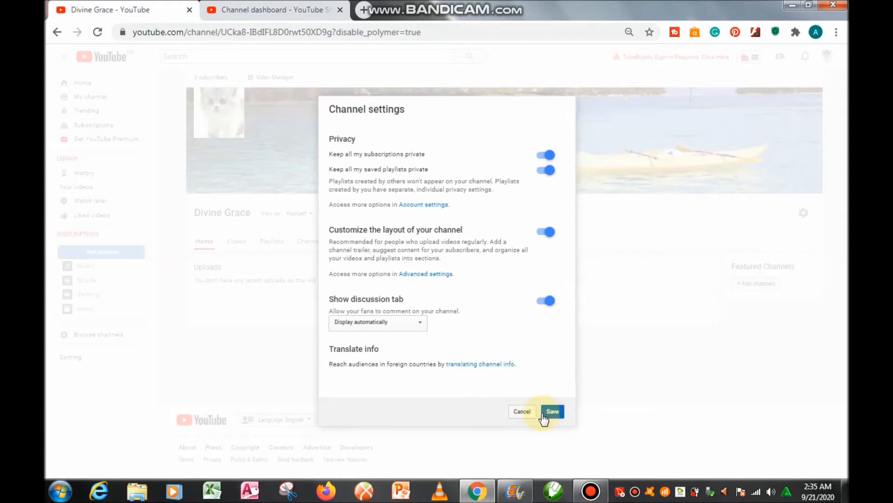
{"action": "left_click", "coordinate": [527, 412]}
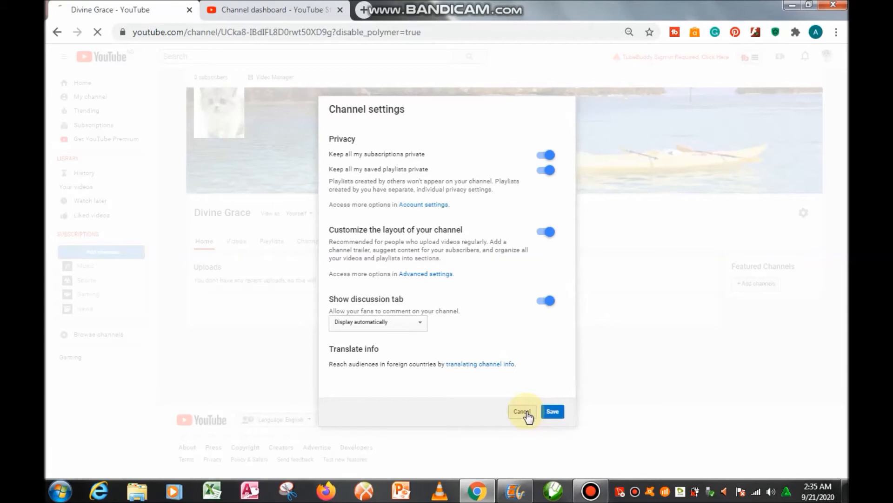